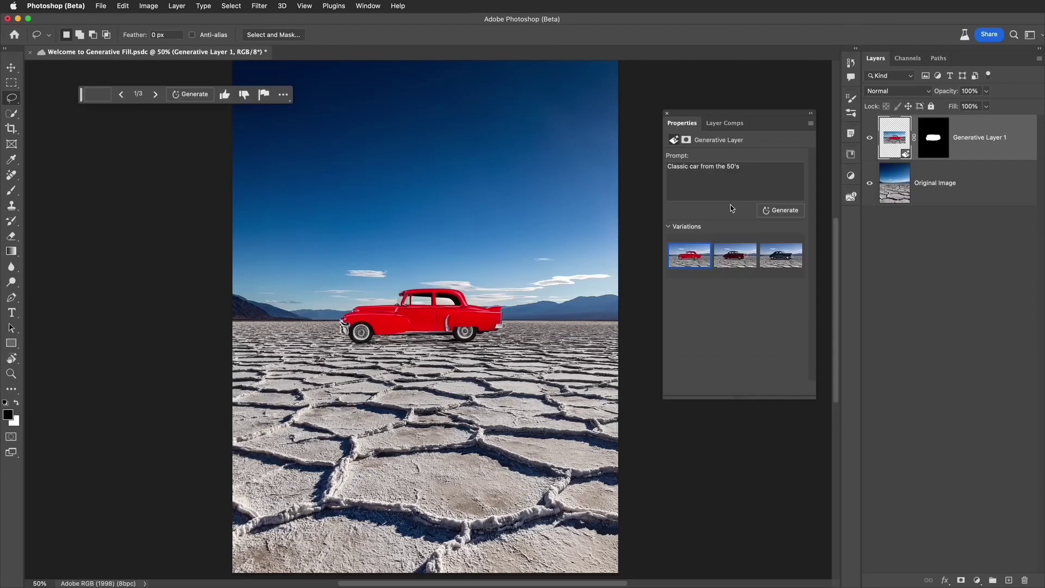
# Step: Switch the classic car fill to its third variation and compare the blue reflection pool variations, choosing the first
pyautogui.click(780, 260)
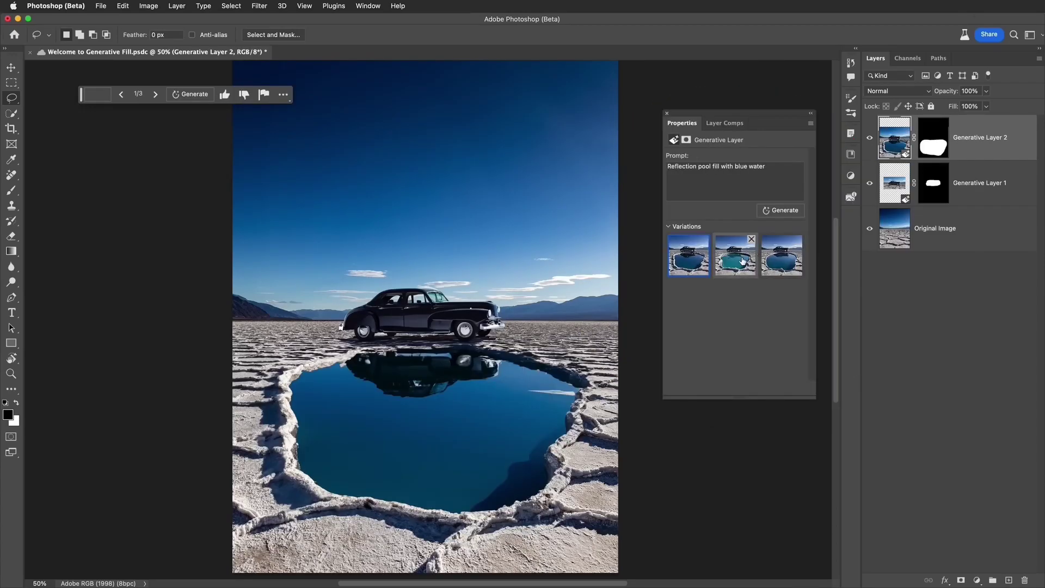
pyautogui.click(735, 255)
pyautogui.click(781, 255)
pyautogui.click(698, 264)
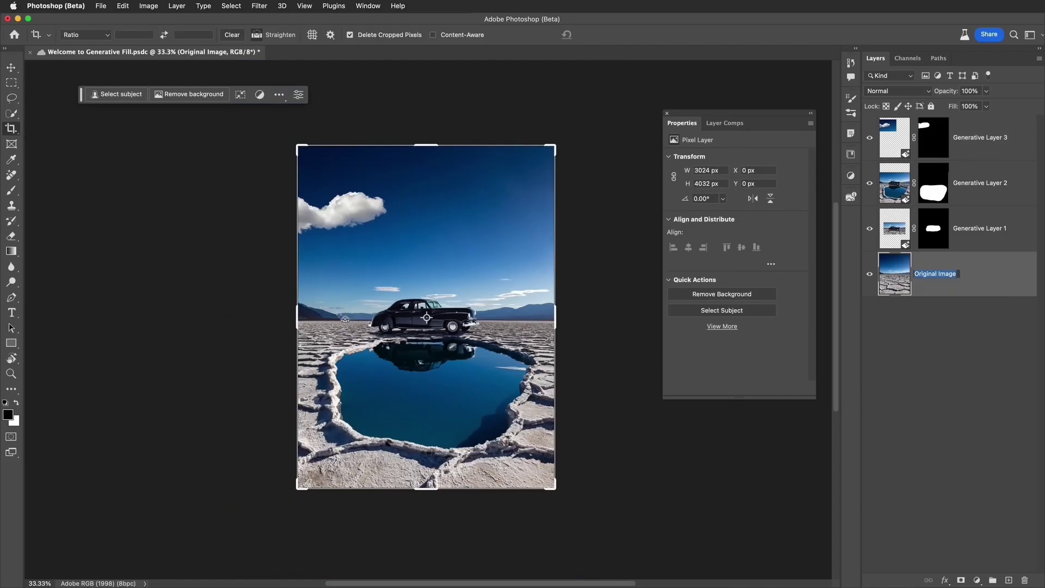
# Step: Extend the canvas beyond the left edge of the desert image with the Crop tool
pyautogui.moveTo(295, 317); pyautogui.dragTo(90, 302)
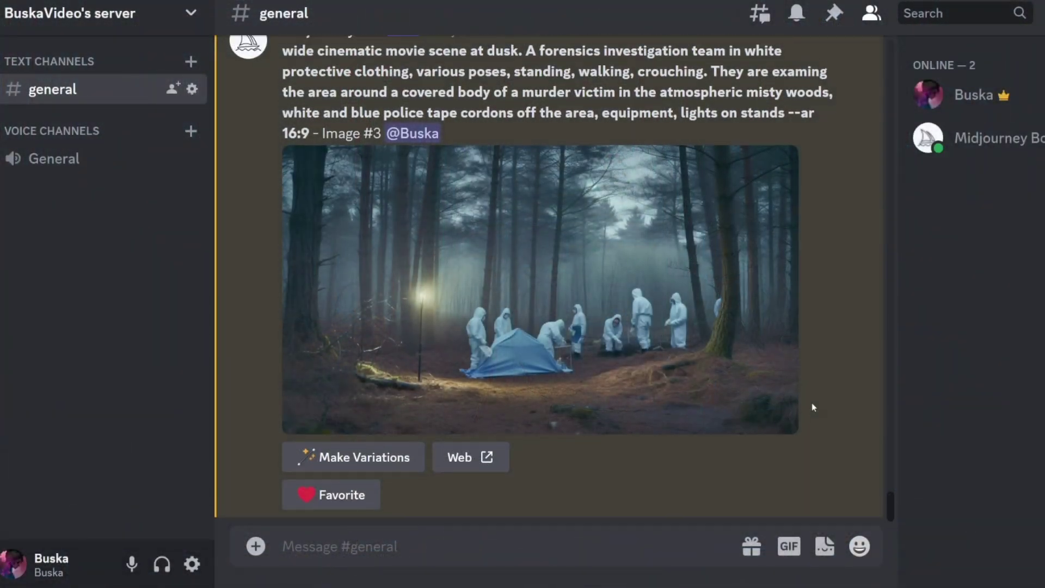
# Step: Switch to Discord and browse the generated forest forensics images in the general channel
pyautogui.scroll(5, 812, 403)
pyautogui.scroll(6, 813, 406)
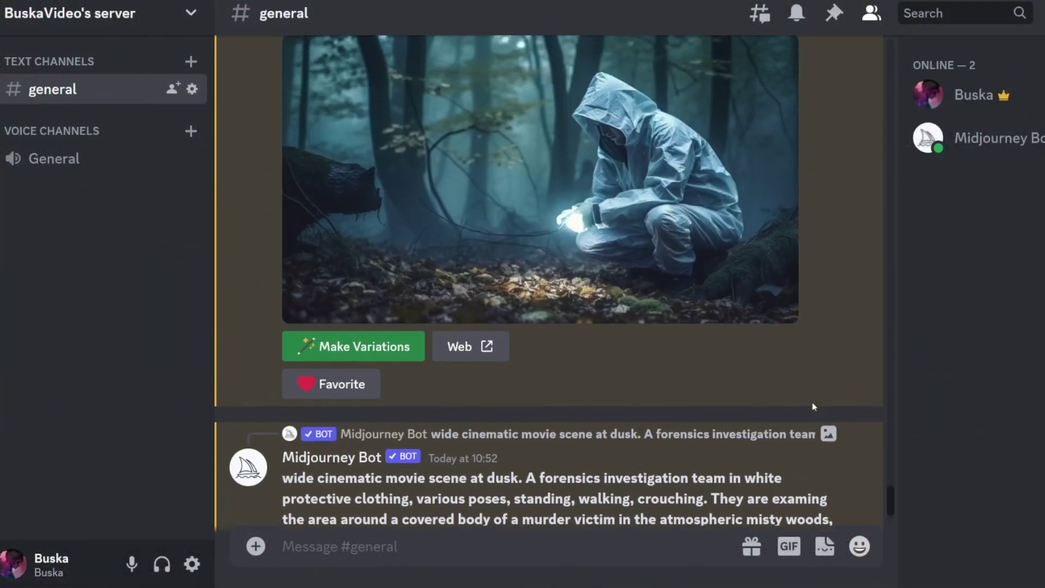
pyautogui.scroll(-1, 814, 407)
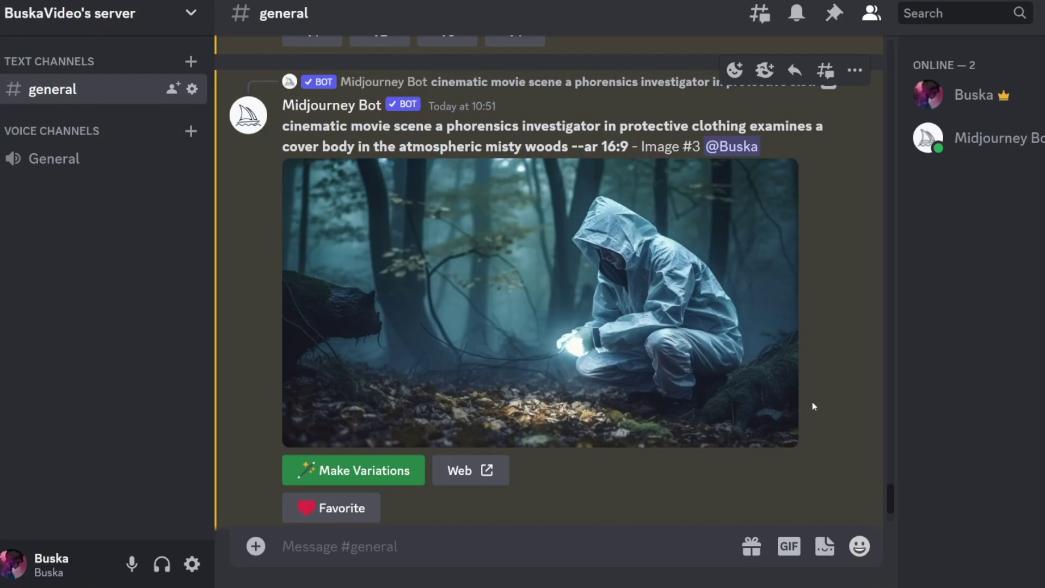
pyautogui.scroll(-10, 812, 407)
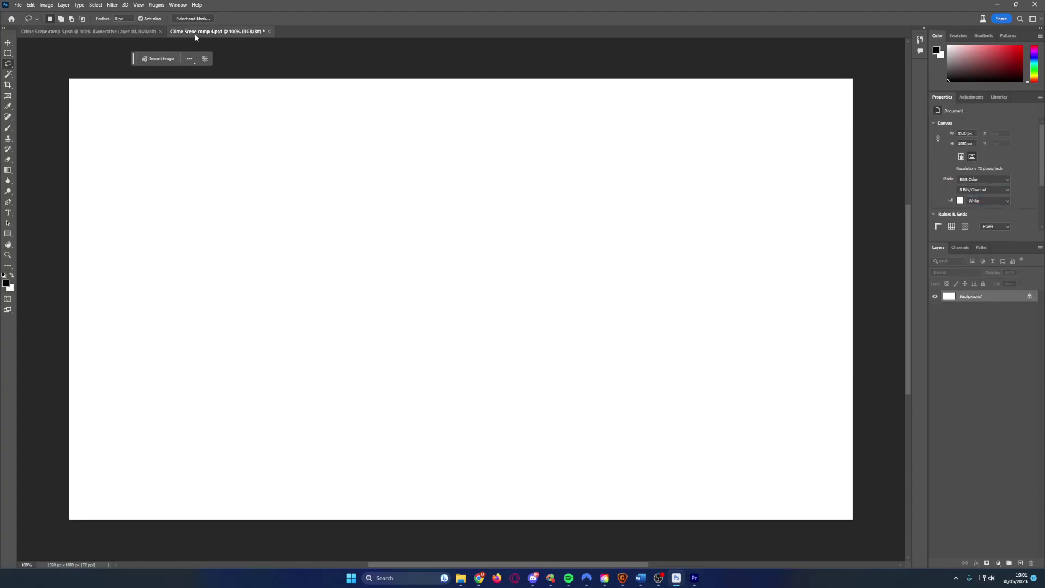
# Step: In Photoshop, place the image of the crouching forensics investigator as an embedded object in Crime Scene comp 4.psd
pyautogui.click(18, 5)
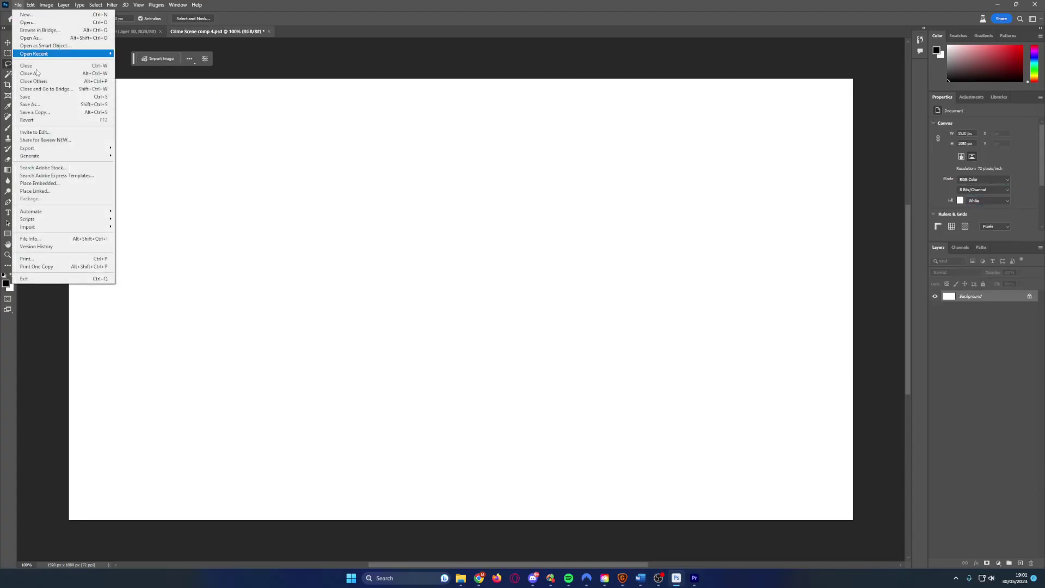
pyautogui.click(54, 186)
pyautogui.click(262, 152)
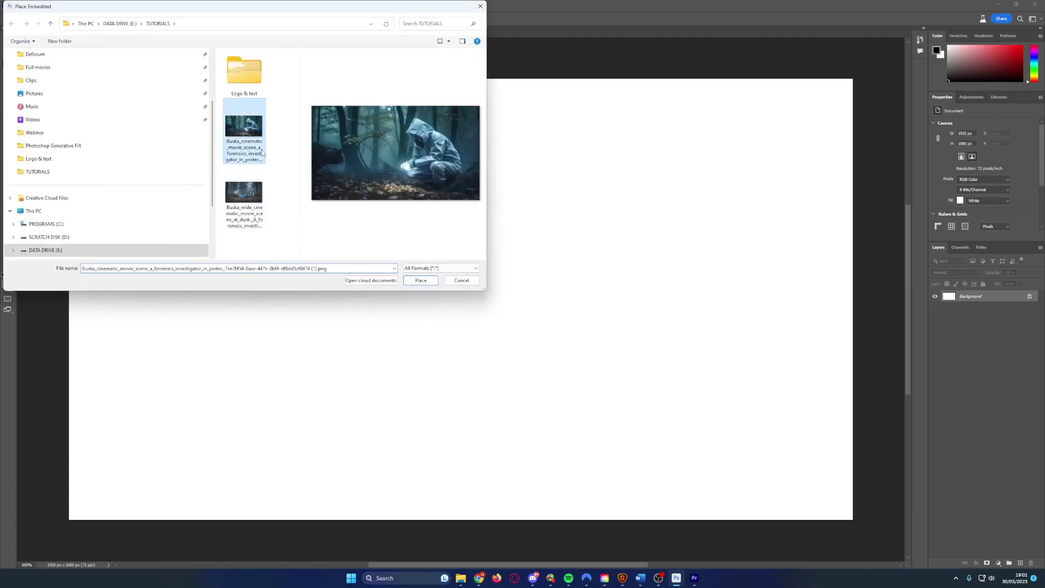
pyautogui.click(427, 281)
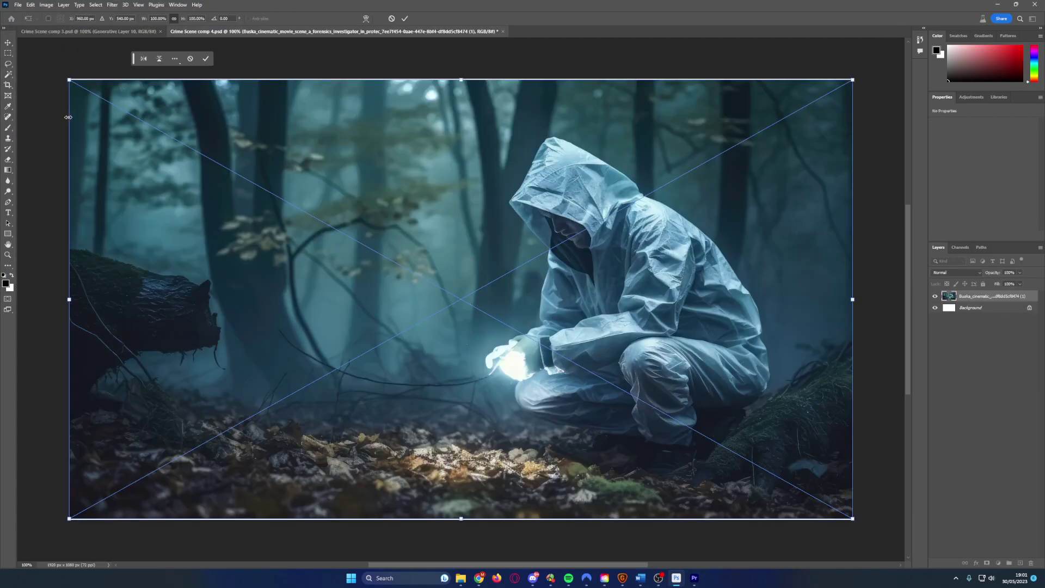
# Step: Scale the placed investigator image to about 61% and position it right of the canvas center with white space all around
pyautogui.moveTo(69, 81); pyautogui.dragTo(371, 249)
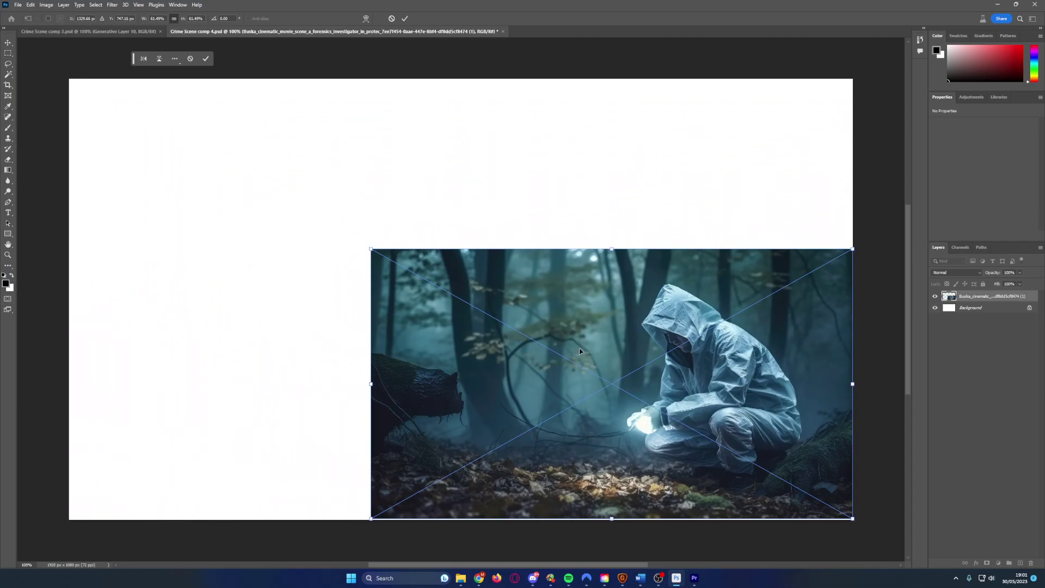
pyautogui.moveTo(580, 351); pyautogui.dragTo(524, 293)
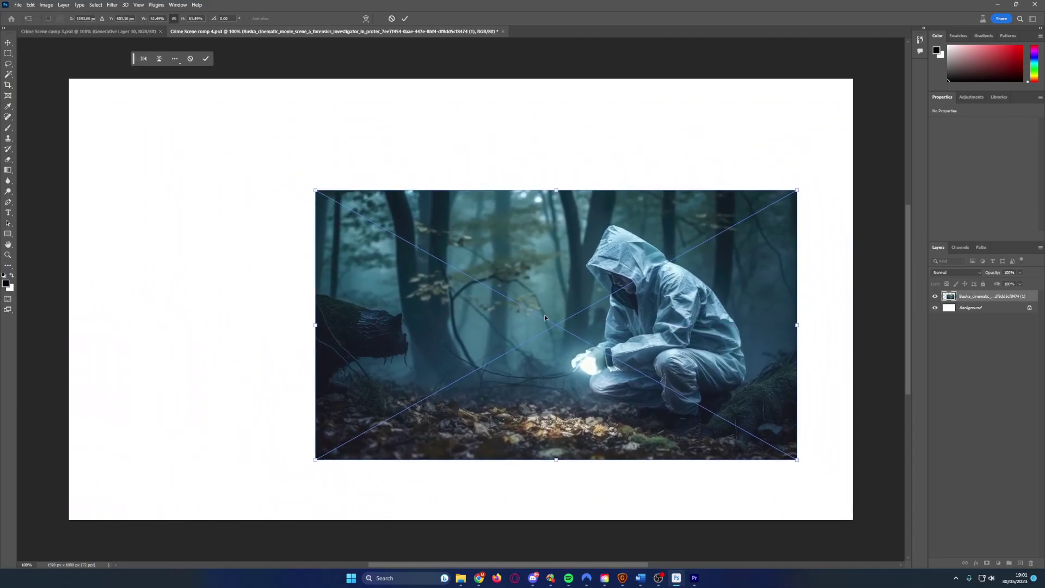
pyautogui.press('Return')
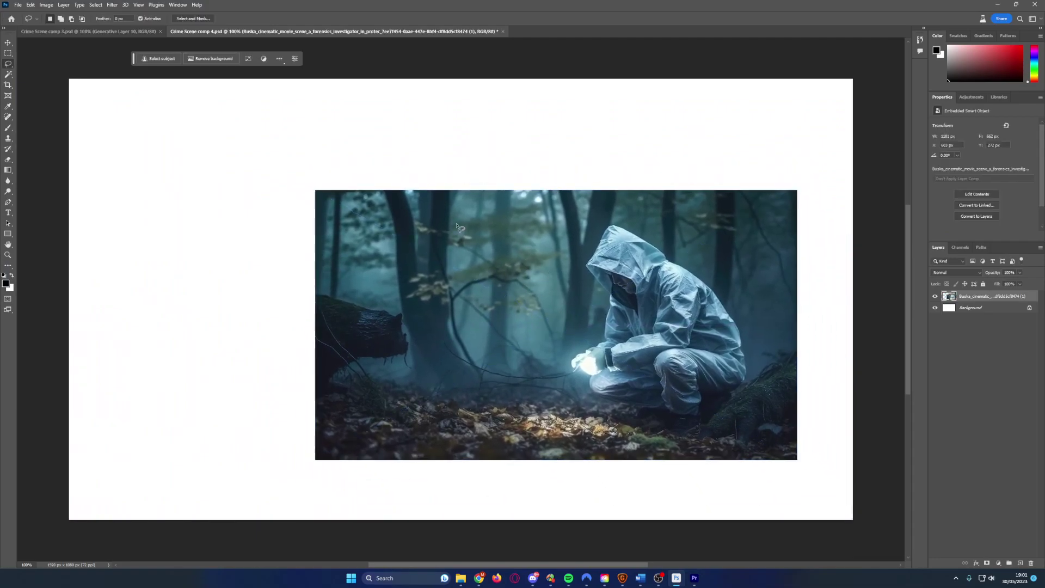
# Step: Select the white area surrounding the investigator image with the Magic Wand and expand the selection by 10 pixels
pyautogui.click(7, 74)
pyautogui.click(300, 149)
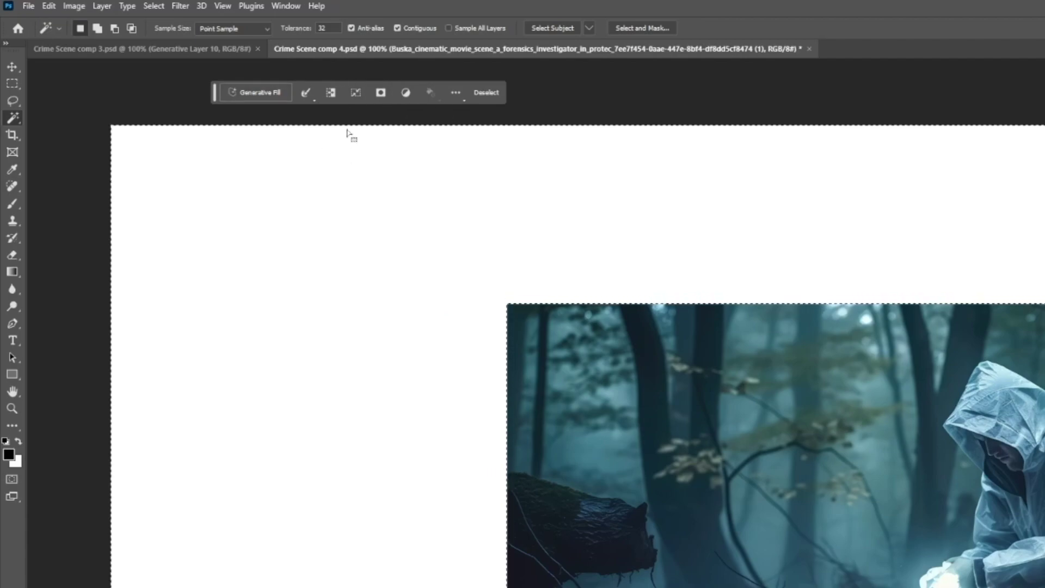
pyautogui.click(306, 93)
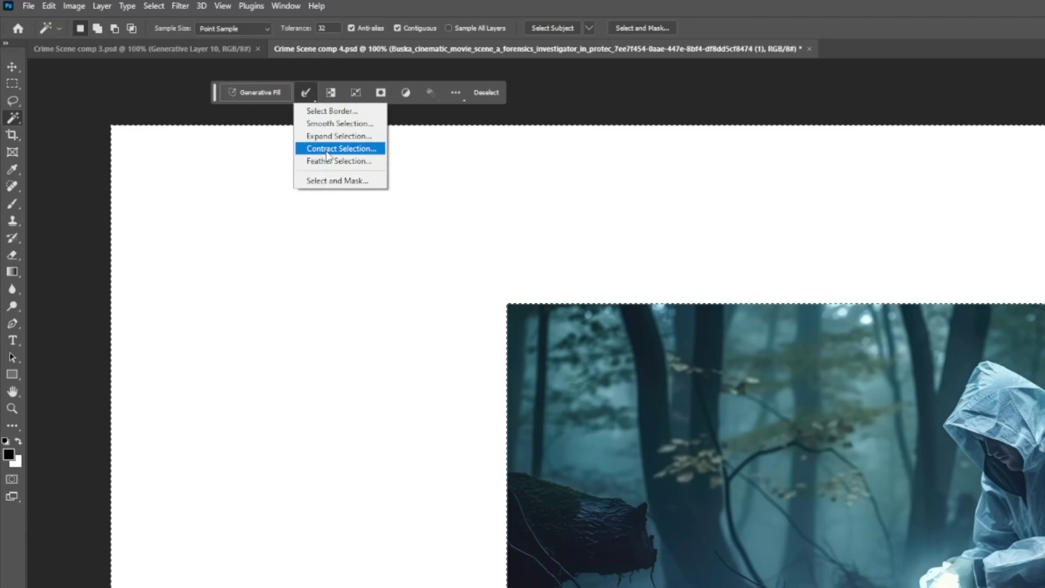
pyautogui.click(333, 137)
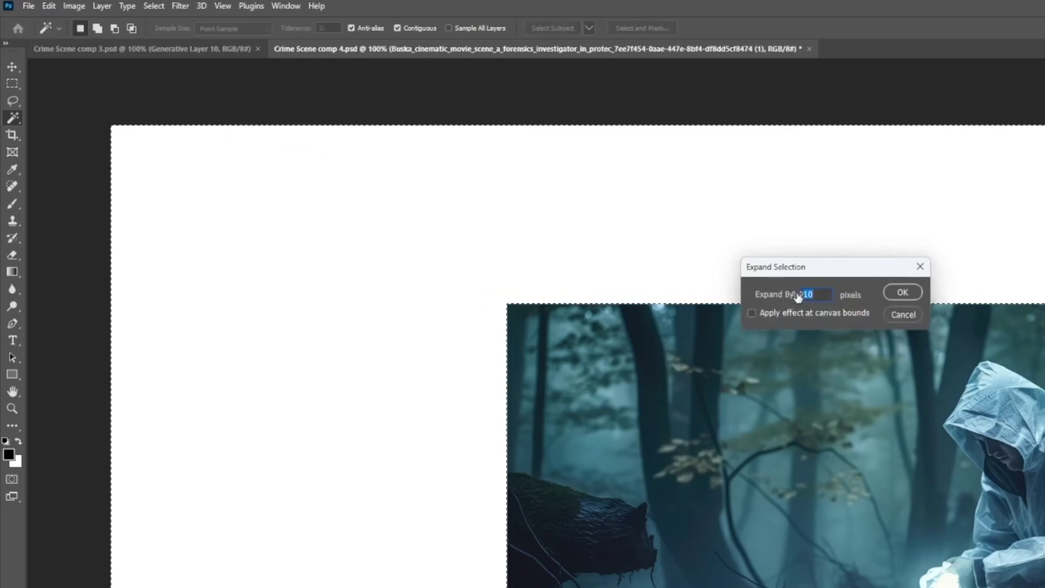
pyautogui.click(903, 292)
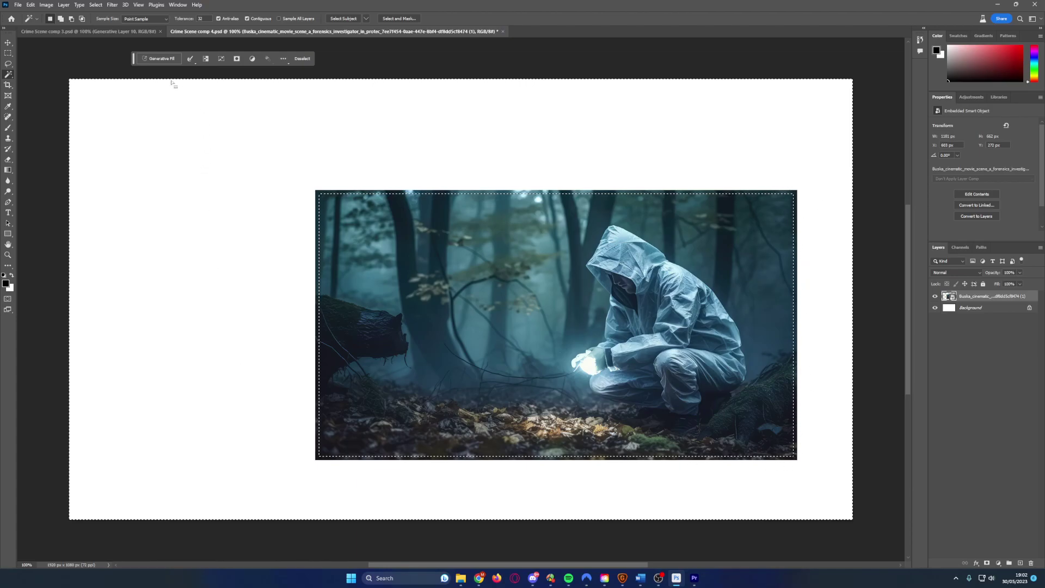
# Step: Fill the selected surroundings using Generative Fill with an empty prompt and compare the variations, keeping the first
pyautogui.click(159, 58)
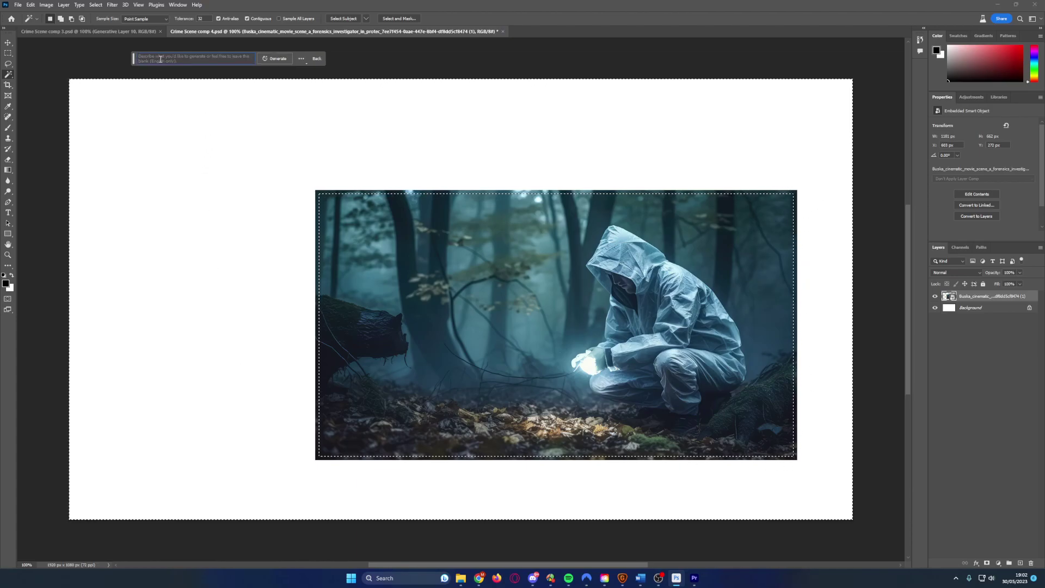
pyautogui.click(277, 58)
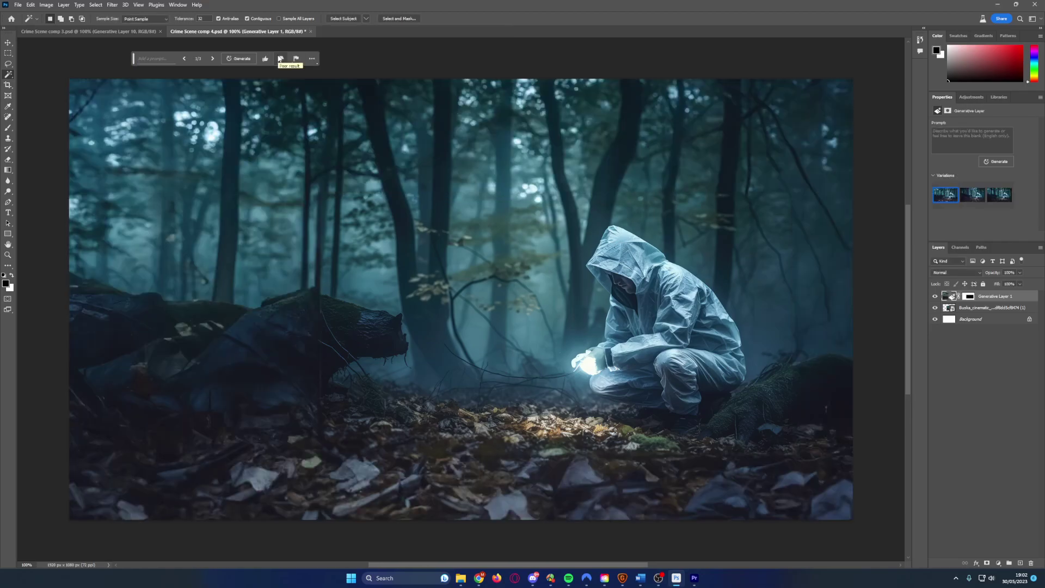
pyautogui.click(213, 59)
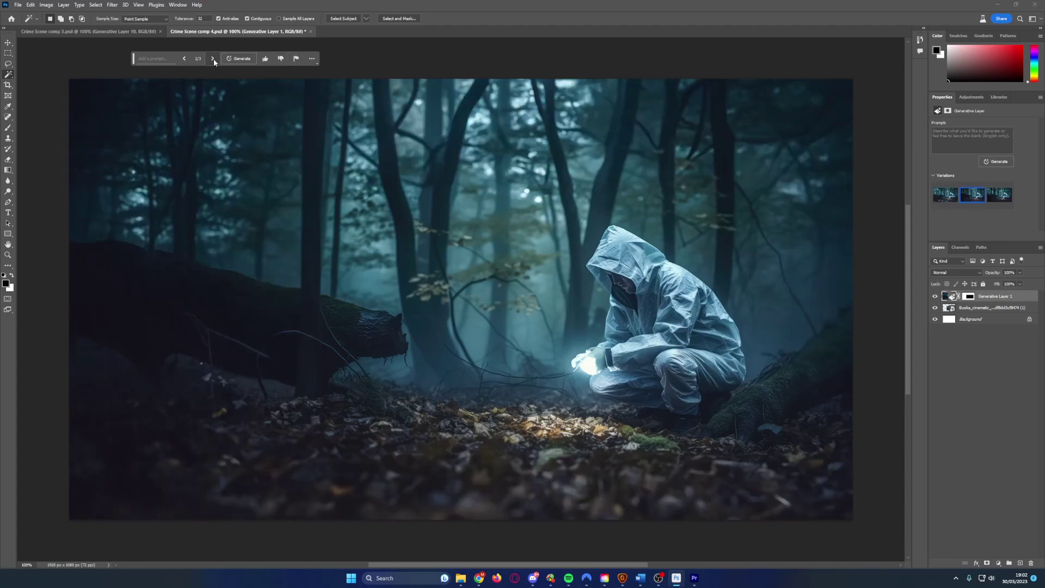
pyautogui.click(212, 59)
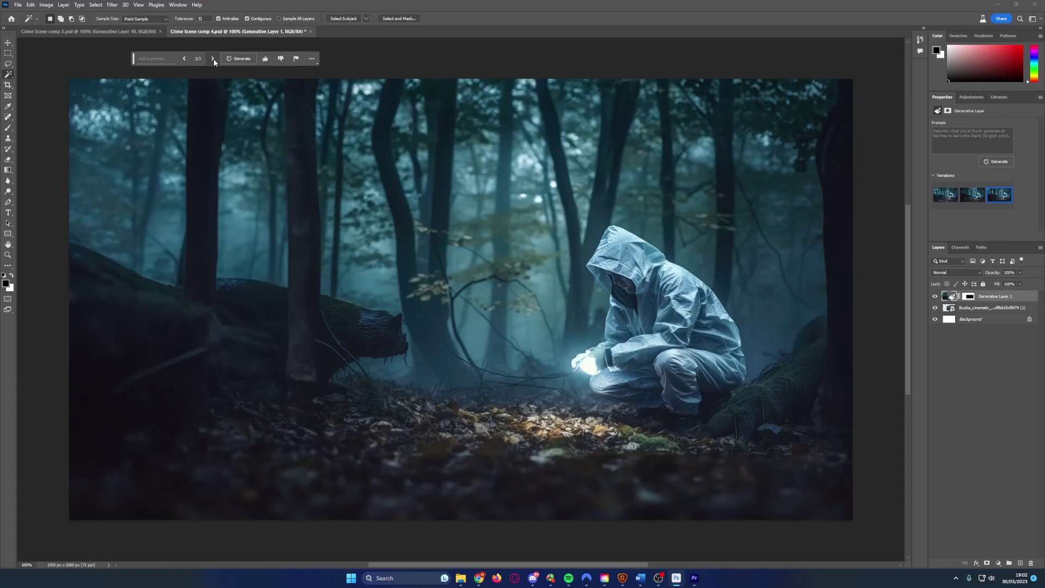
pyautogui.click(212, 58)
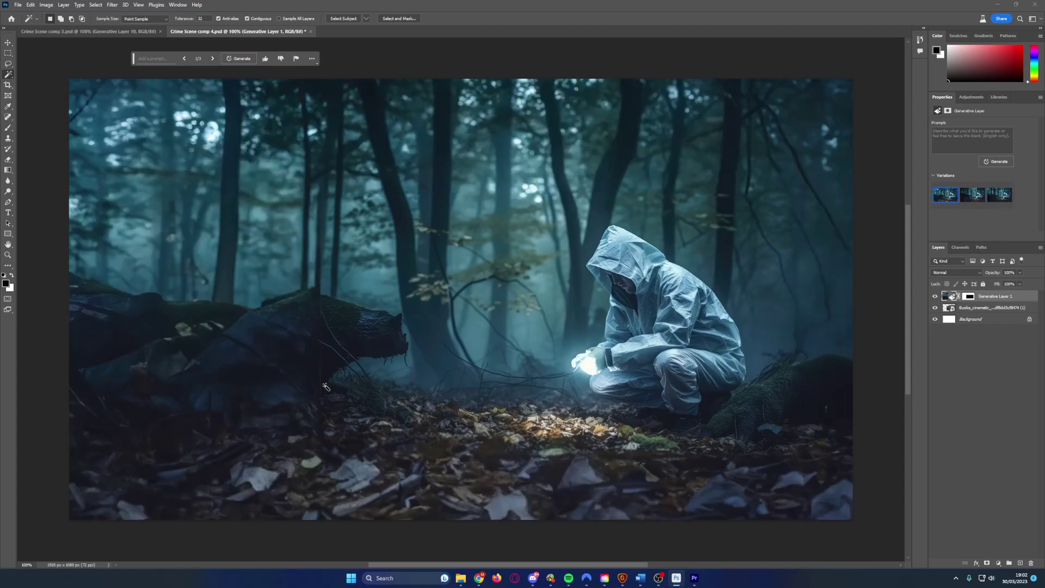
# Step: Replace the lassoed fallen logs on the forest floor using Generative Fill with an empty prompt, keeping the first variation
pyautogui.click(9, 65)
pyautogui.moveTo(114, 277)
pyautogui.mouseDown()
pyautogui.moveTo(79, 264)
pyautogui.moveTo(57, 279)
pyautogui.moveTo(60, 442)
pyautogui.moveTo(90, 472)
pyautogui.moveTo(181, 471)
pyautogui.moveTo(424, 375)
pyautogui.moveTo(428, 336)
pyautogui.moveTo(325, 272)
pyautogui.moveTo(105, 272)
pyautogui.mouseUp()
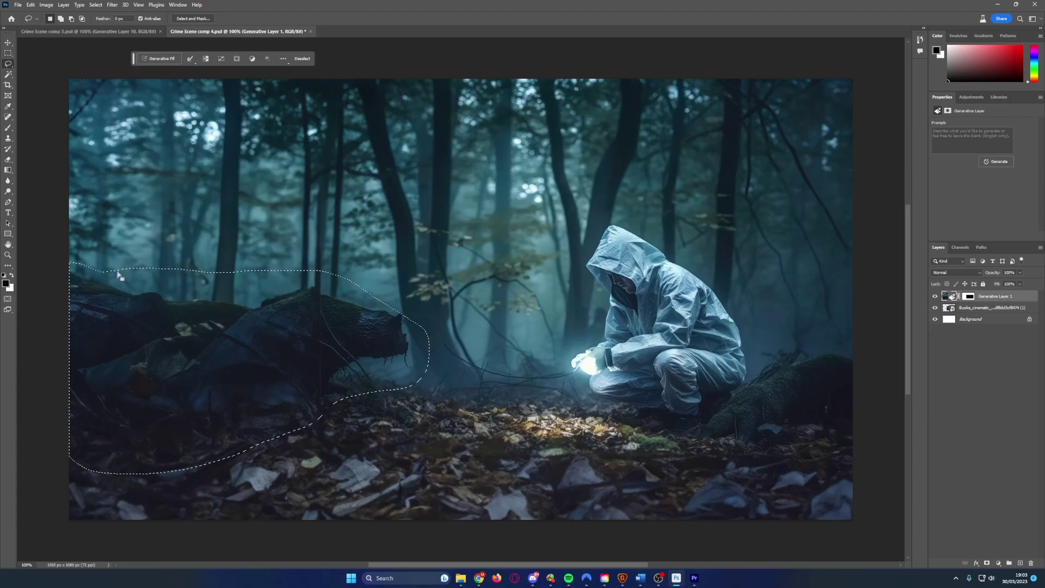
pyautogui.click(163, 61)
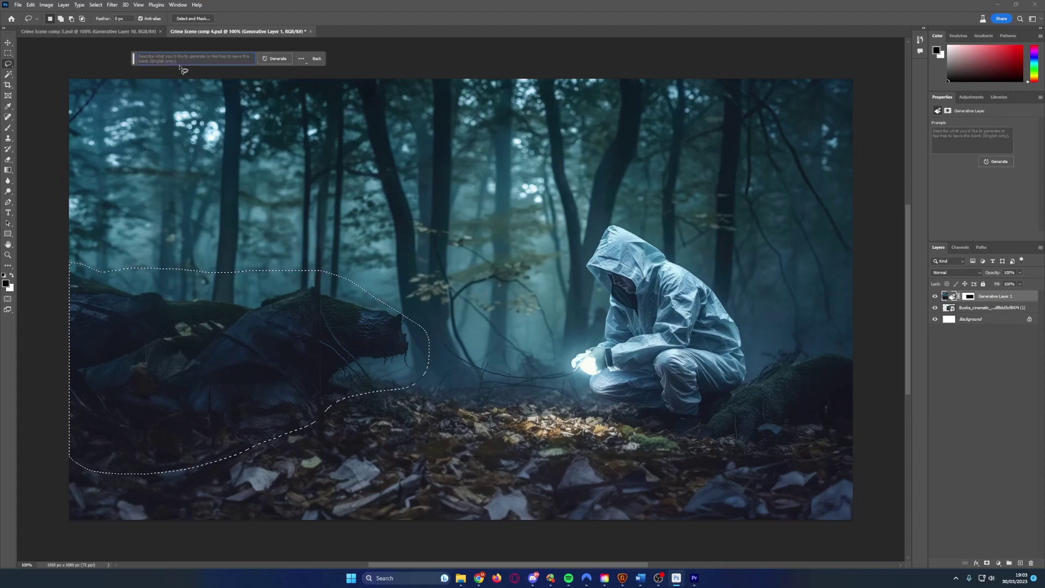
pyautogui.click(278, 59)
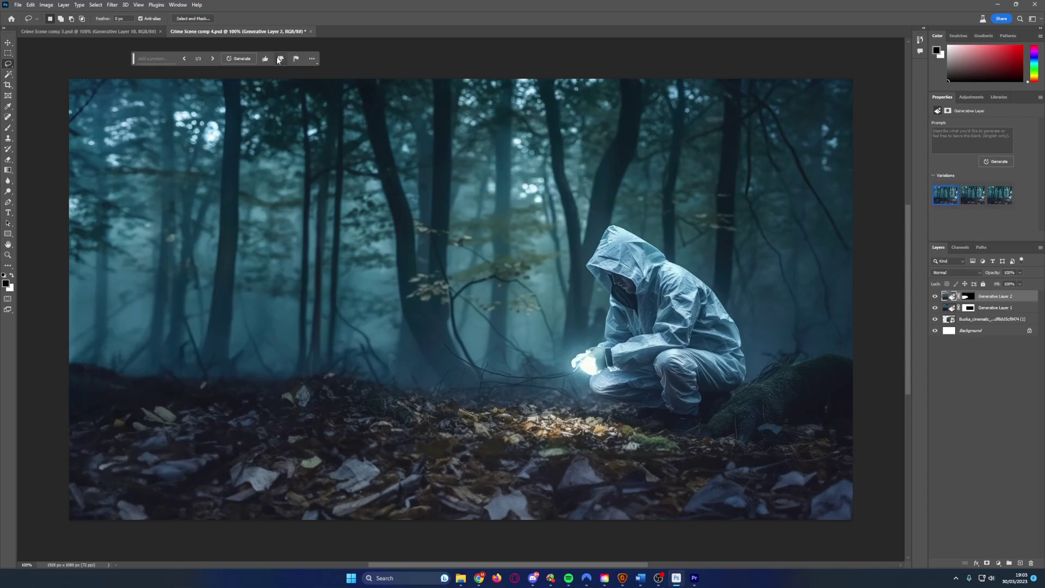
pyautogui.click(213, 58)
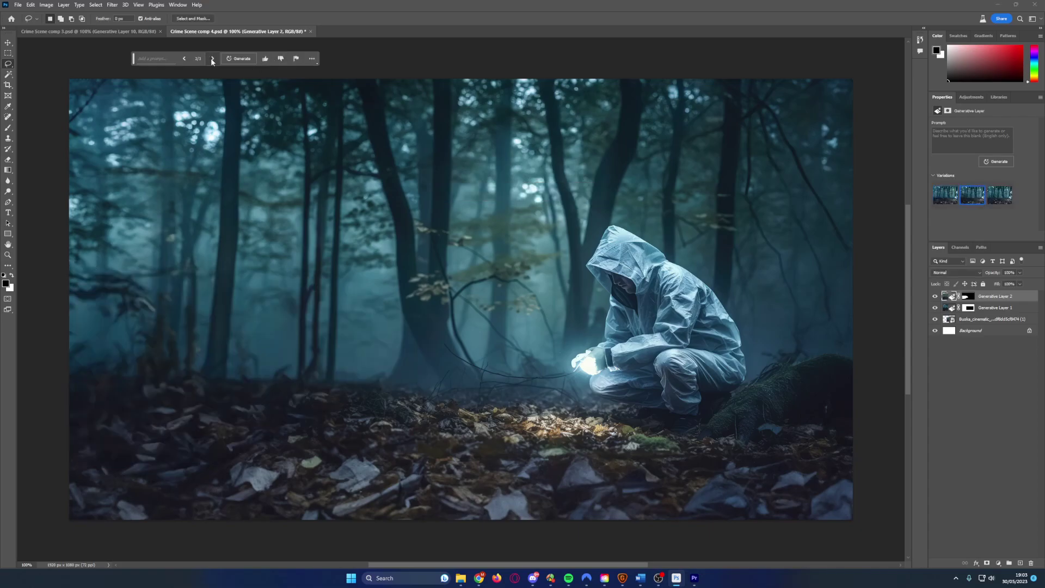
pyautogui.click(212, 59)
pyautogui.click(212, 59)
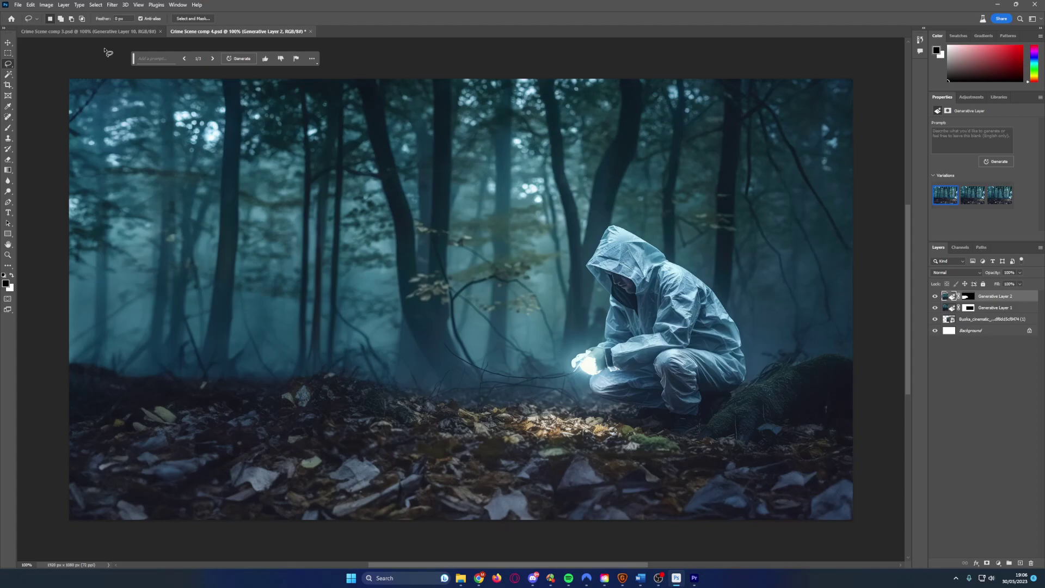
# Step: Place the wide cinematic dusk scene of the forensics team as an embedded object
pyautogui.click(18, 4)
pyautogui.click(24, 185)
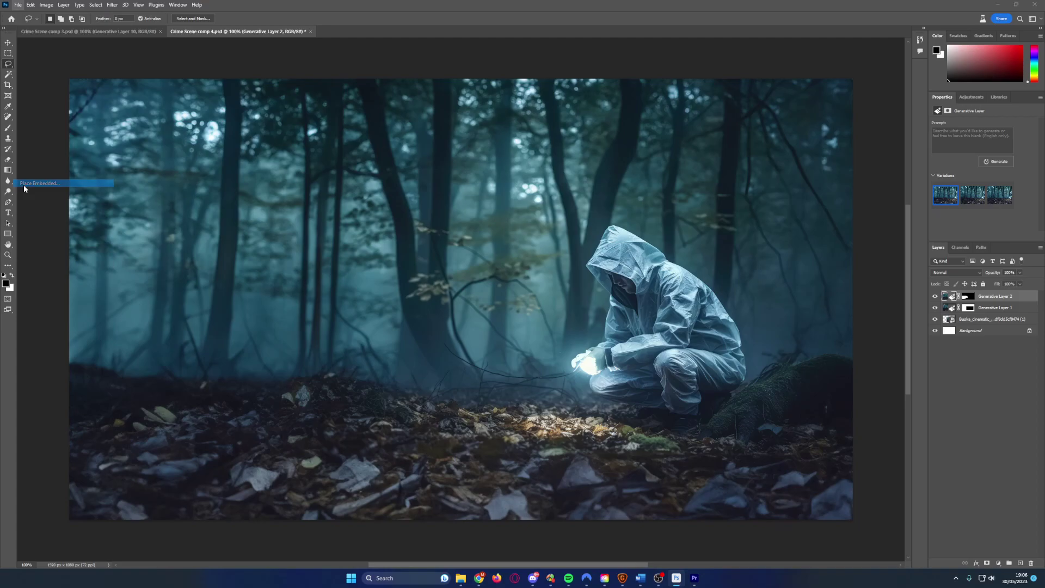
pyautogui.click(244, 193)
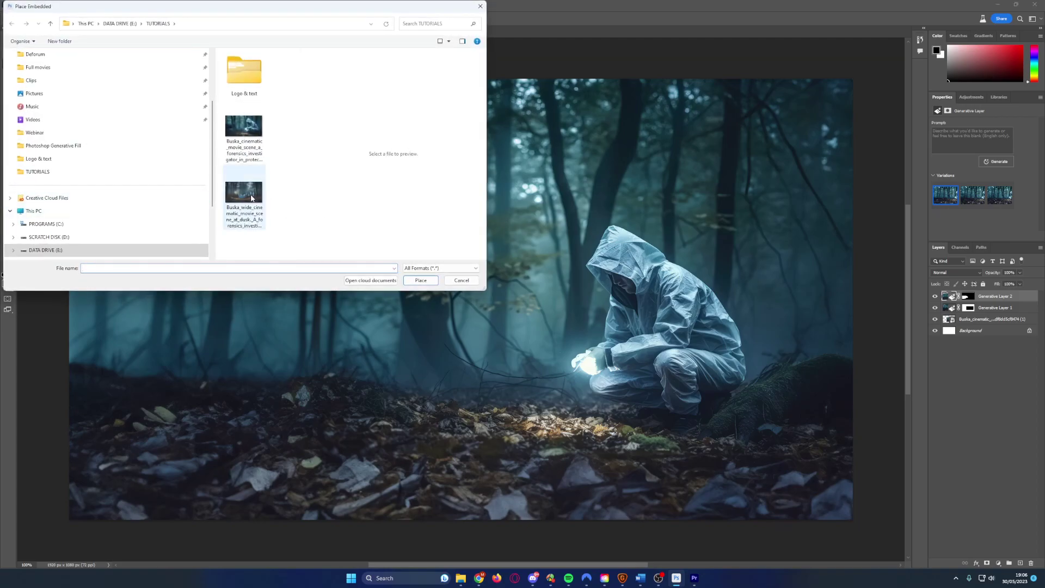
pyautogui.click(429, 280)
# Step: Scale the forensics team image to about 80% and position it over the forest background left of the crouching investigator
pyautogui.moveTo(547, 325); pyautogui.dragTo(409, 257)
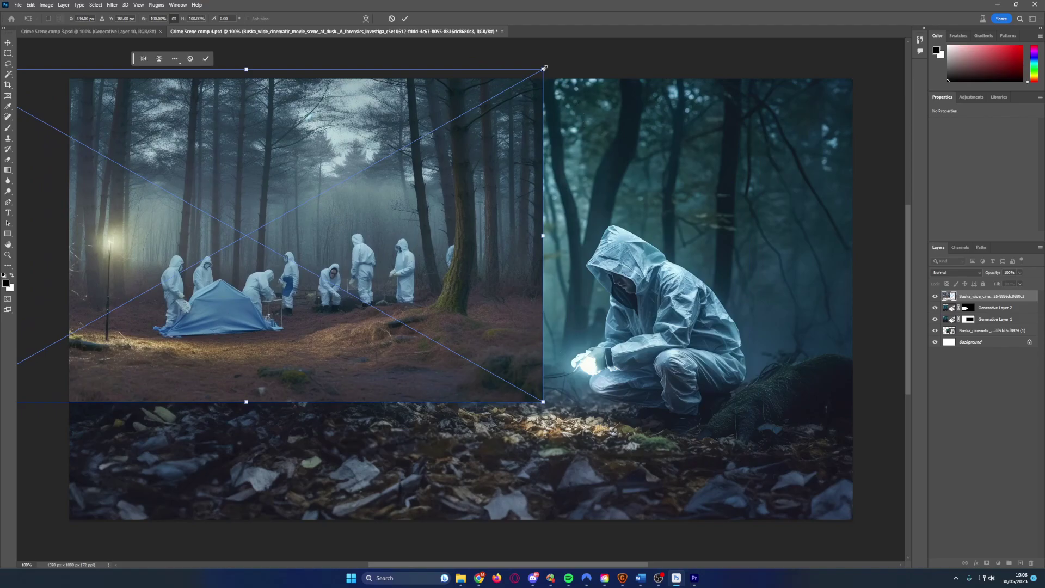
pyautogui.moveTo(543, 69); pyautogui.dragTo(457, 116)
pyautogui.moveTo(404, 268); pyautogui.dragTo(407, 277)
pyautogui.moveTo(461, 127); pyautogui.dragTo(425, 145)
pyautogui.moveTo(365, 313); pyautogui.dragTo(377, 291)
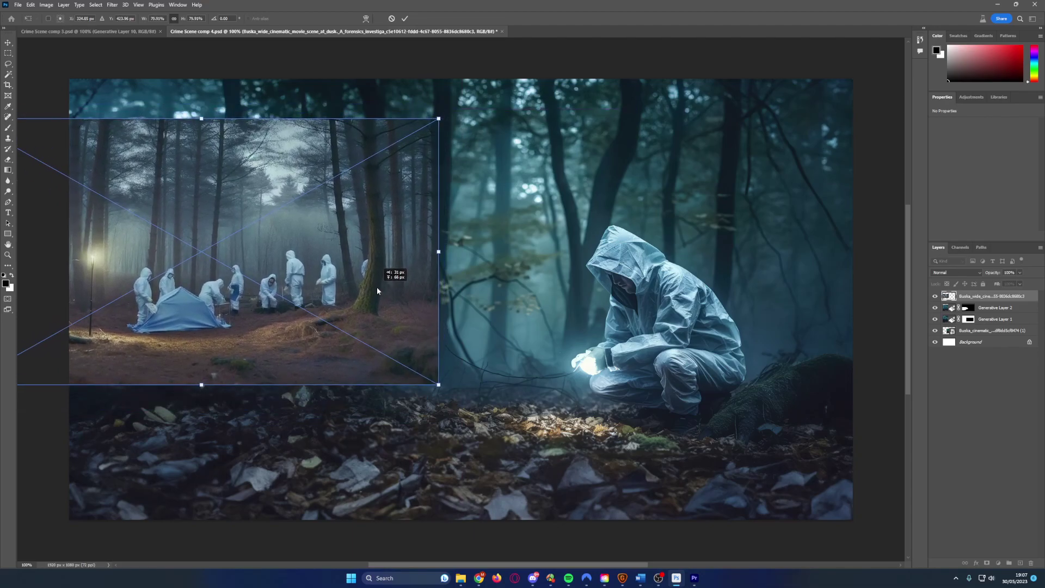
pyautogui.press('Return')
# Step: Commit the forensics team image's placement and apply a Gaussian Blur with a 2.0-pixel radius to it
pyautogui.press('l')
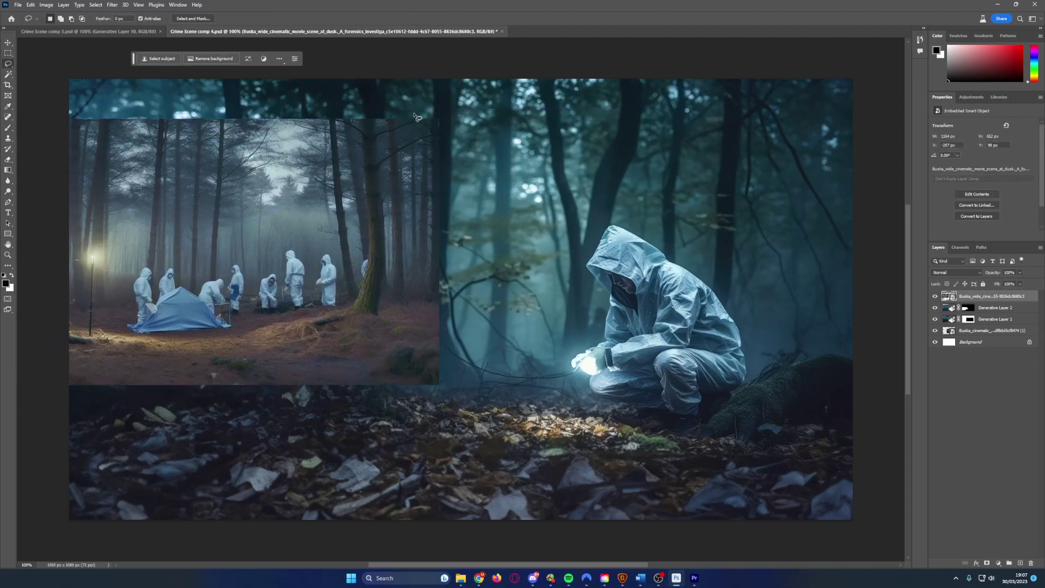
pyautogui.click(112, 5)
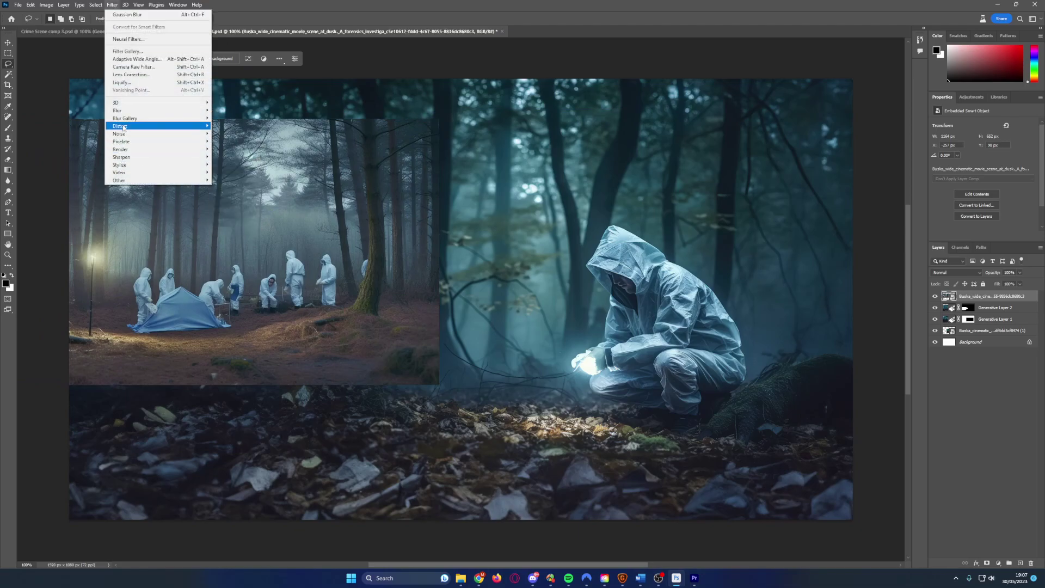
pyautogui.moveTo(166, 111)
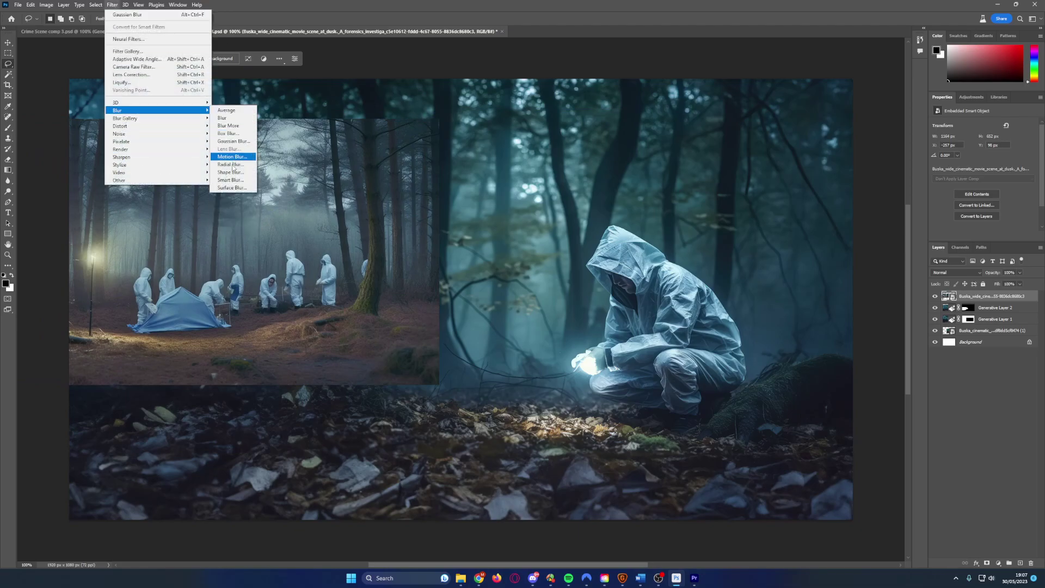
pyautogui.click(234, 141)
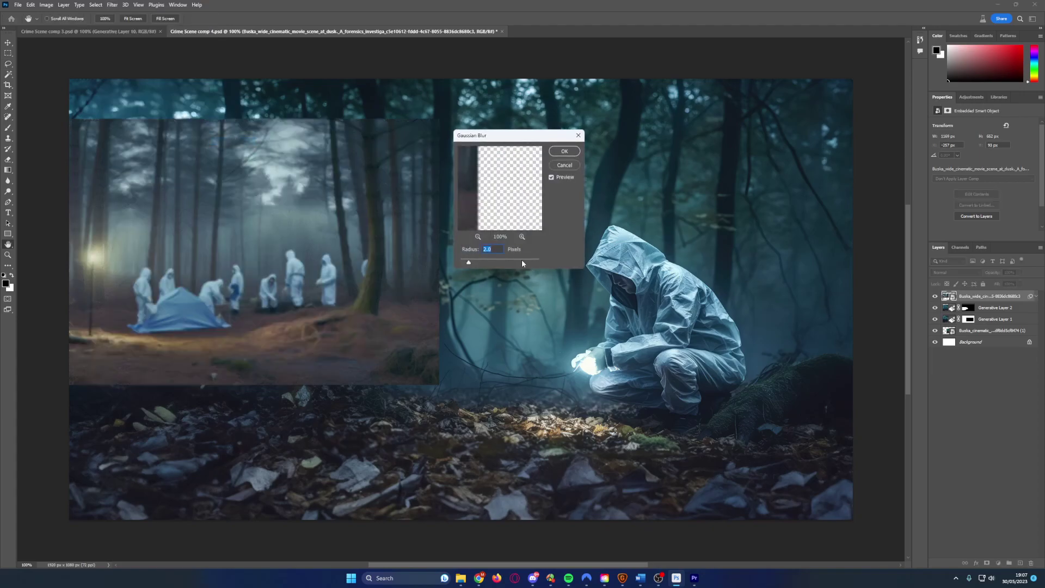
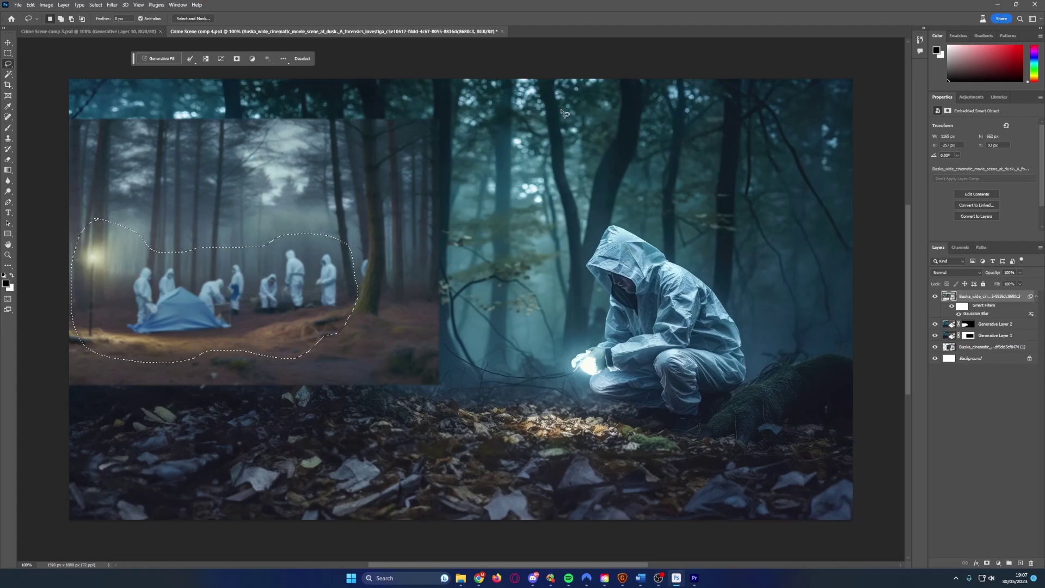
# Step: Lasso the area around the forensics team beyond the image edges and fill it using Generative Fill with an empty prompt, keeping the second variation
pyautogui.press('shift')
pyautogui.moveTo(544, 80)
pyautogui.mouseDown()
pyautogui.moveTo(496, 105)
pyautogui.moveTo(476, 145)
pyautogui.moveTo(459, 229)
pyautogui.moveTo(464, 374)
pyautogui.moveTo(454, 395)
pyautogui.moveTo(432, 408)
pyautogui.moveTo(372, 412)
pyautogui.moveTo(195, 394)
pyautogui.moveTo(86, 406)
pyautogui.moveTo(71, 437)
pyautogui.moveTo(70, 526)
pyautogui.moveTo(103, 582)
pyautogui.moveTo(1041, 541)
pyautogui.moveTo(1009, 290)
pyautogui.moveTo(983, 182)
pyautogui.moveTo(908, 63)
pyautogui.moveTo(718, 51)
pyautogui.moveTo(543, 75)
pyautogui.mouseUp()
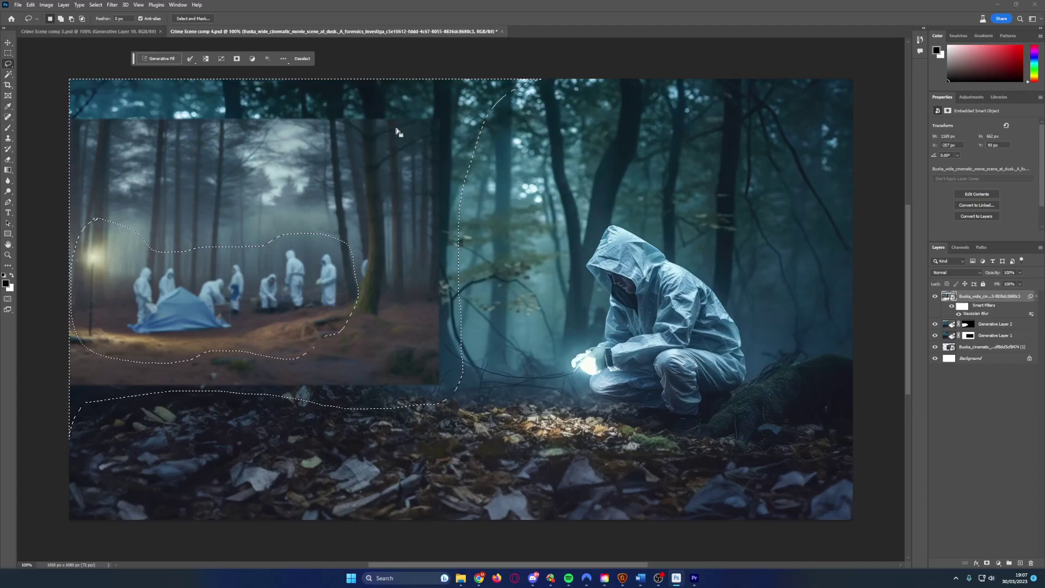
pyautogui.click(161, 60)
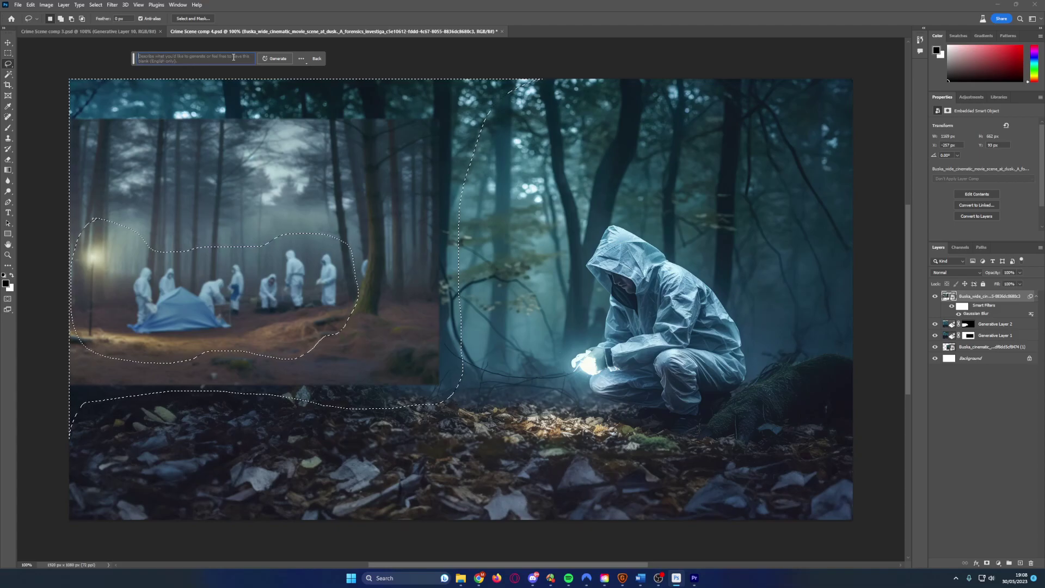
pyautogui.click(281, 61)
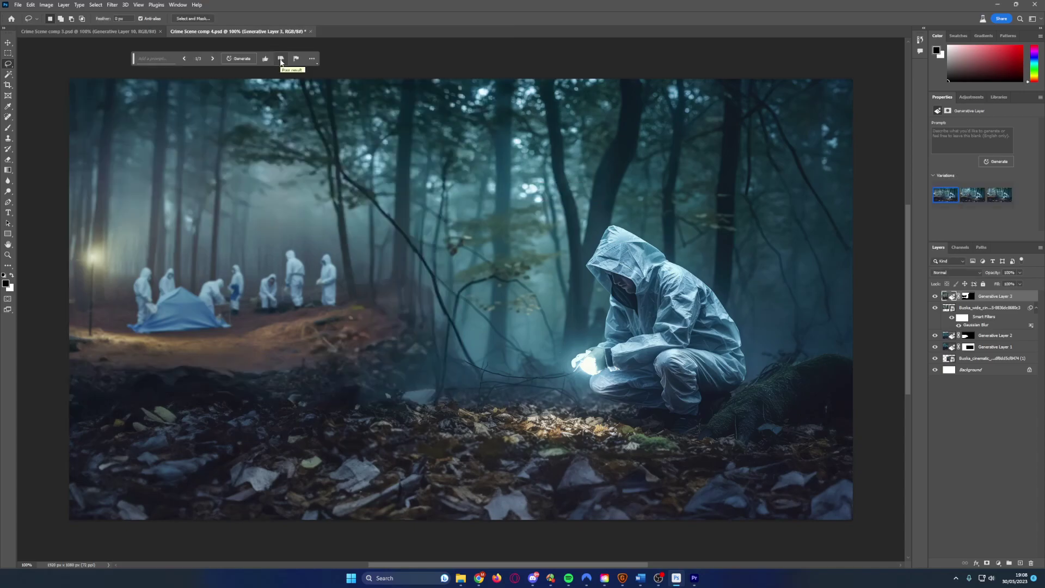
pyautogui.click(213, 59)
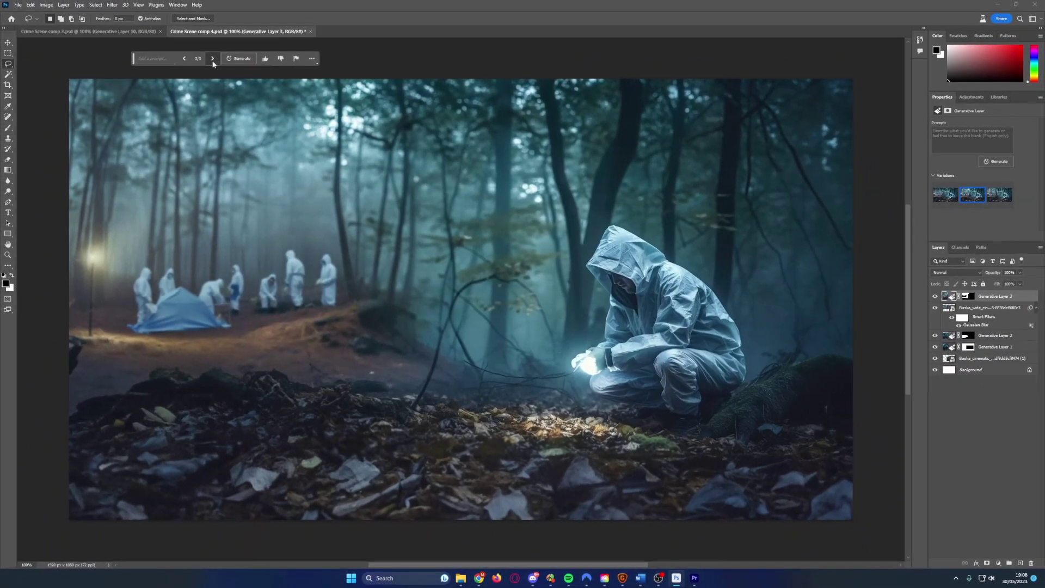
pyautogui.click(206, 48)
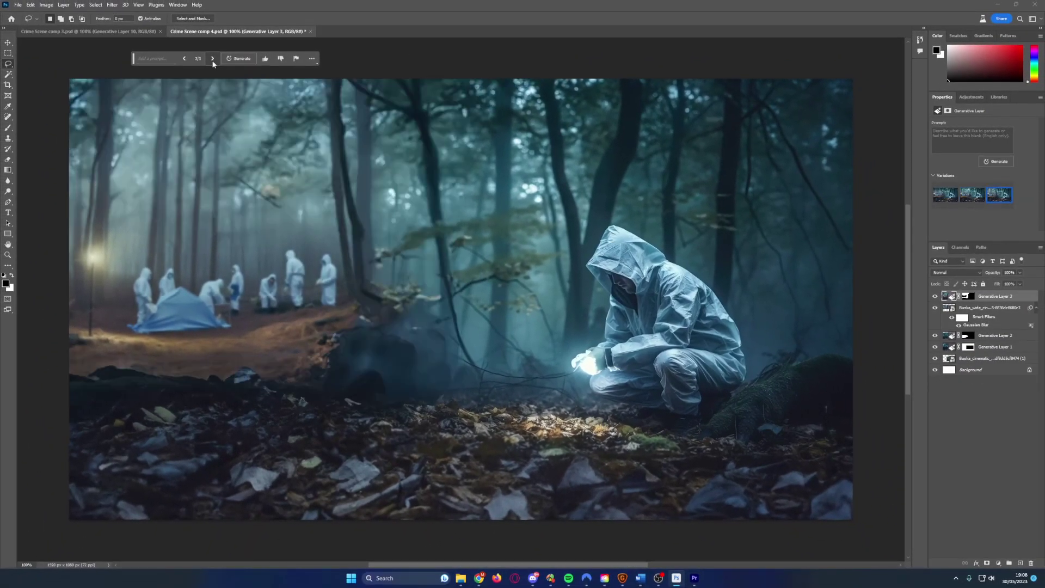
pyautogui.click(213, 59)
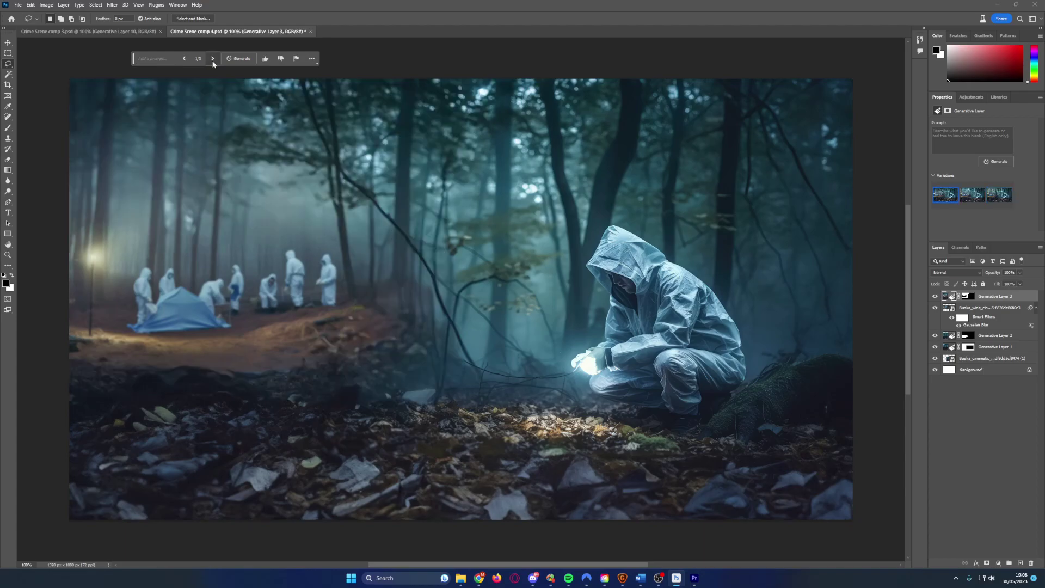
pyautogui.click(213, 59)
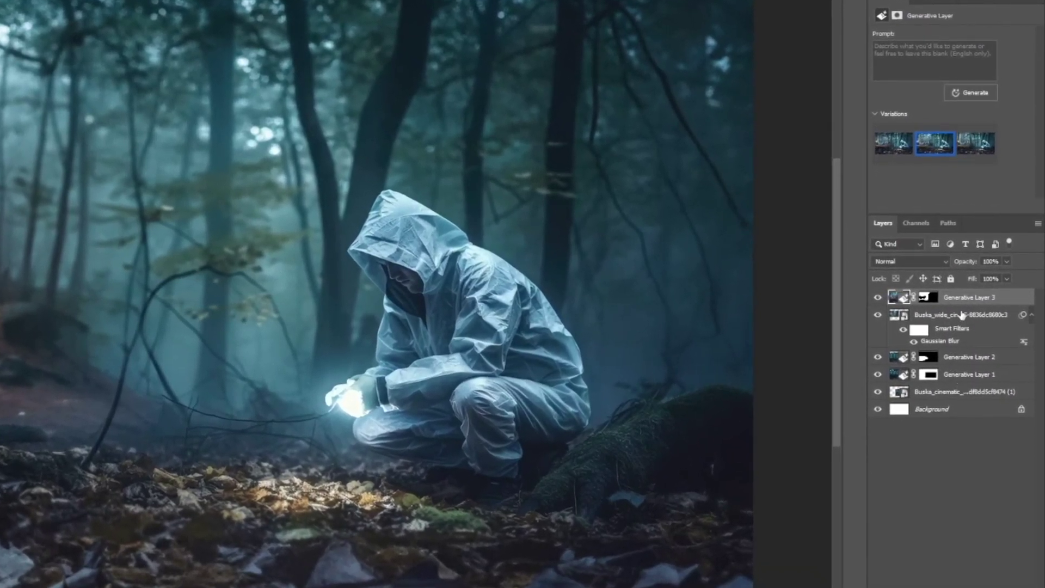
# Step: Hide and restore the generative layers and the forensics team layer to review how the composite builds up
pyautogui.click(878, 297)
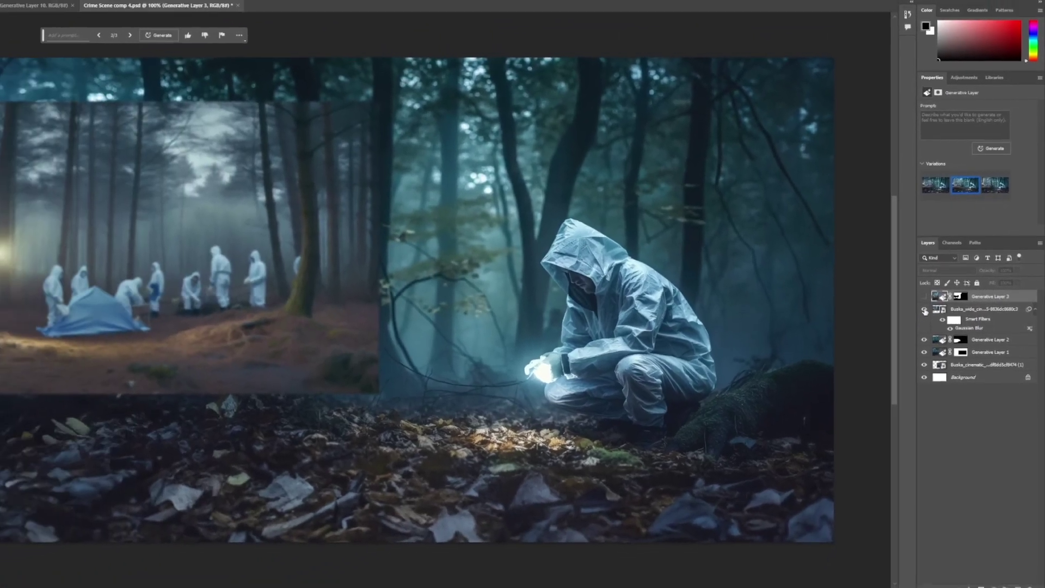
pyautogui.click(891, 313)
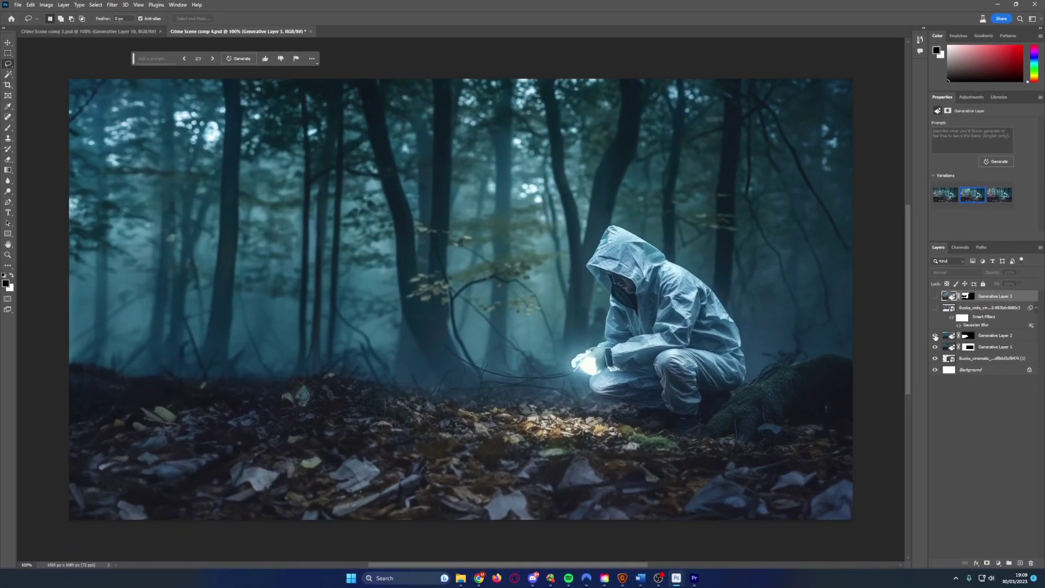
pyautogui.click(935, 335)
pyautogui.click(935, 348)
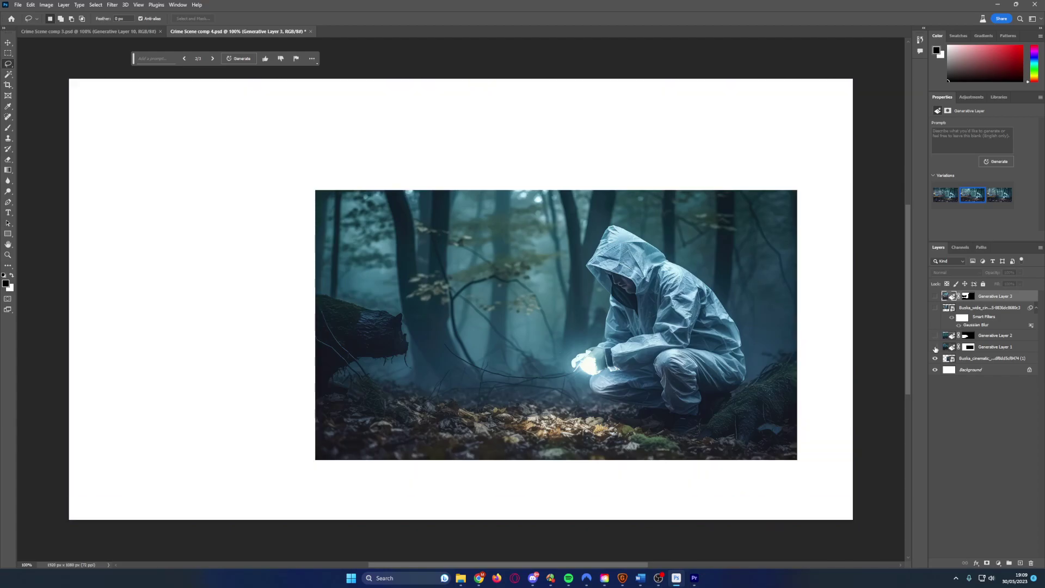
pyautogui.click(935, 348)
pyautogui.click(935, 336)
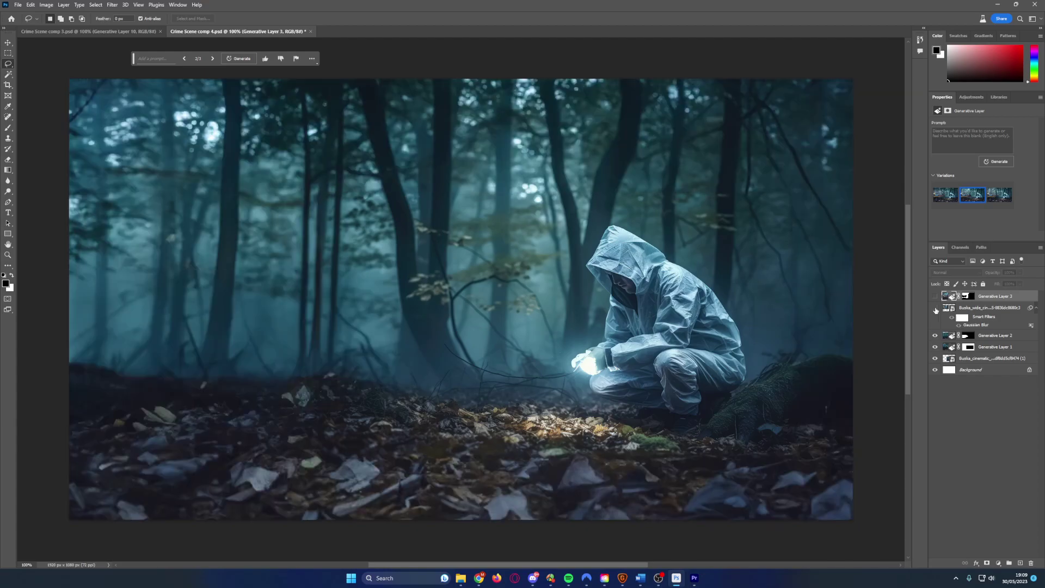
pyautogui.click(936, 307)
pyautogui.click(935, 296)
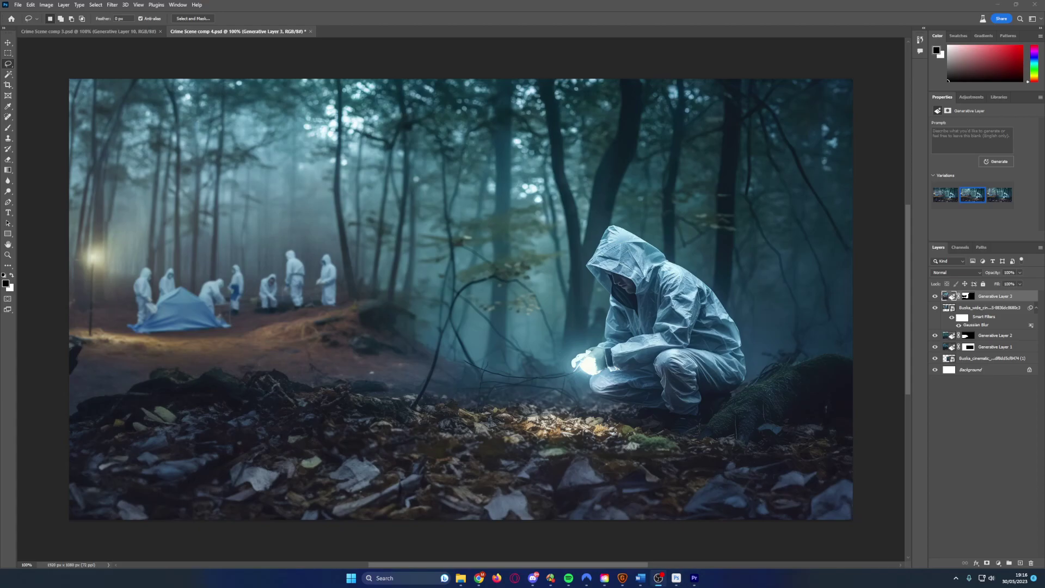
# Step: Lasso the investigator's face and fill it using Generative Fill with the prompt "mans hooded face wearing a surgical mask", generating a second set of variations
pyautogui.click(628, 267)
pyautogui.moveTo(618, 268)
pyautogui.mouseDown()
pyautogui.moveTo(579, 266)
pyautogui.moveTo(584, 285)
pyautogui.moveTo(611, 303)
pyautogui.moveTo(653, 306)
pyautogui.moveTo(644, 276)
pyautogui.moveTo(593, 264)
pyautogui.mouseUp()
pyautogui.click(172, 59)
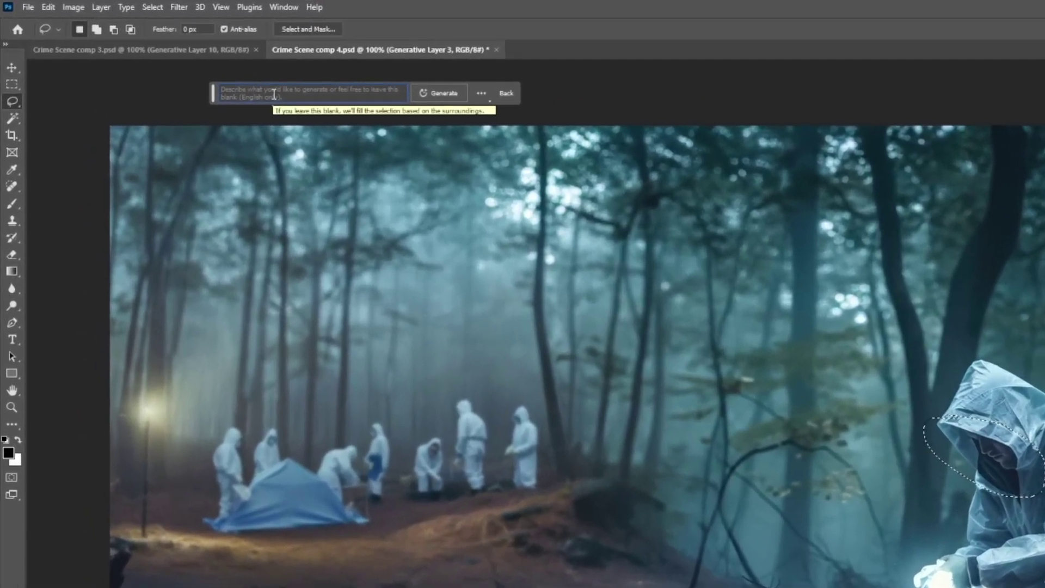
pyautogui.write('mans hood')
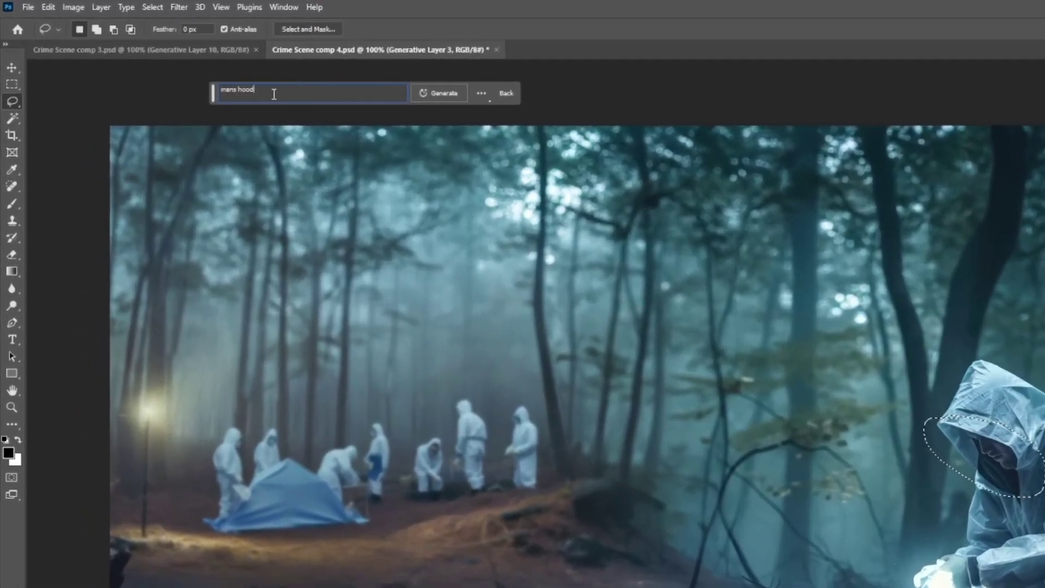
pyautogui.write('ed face w')
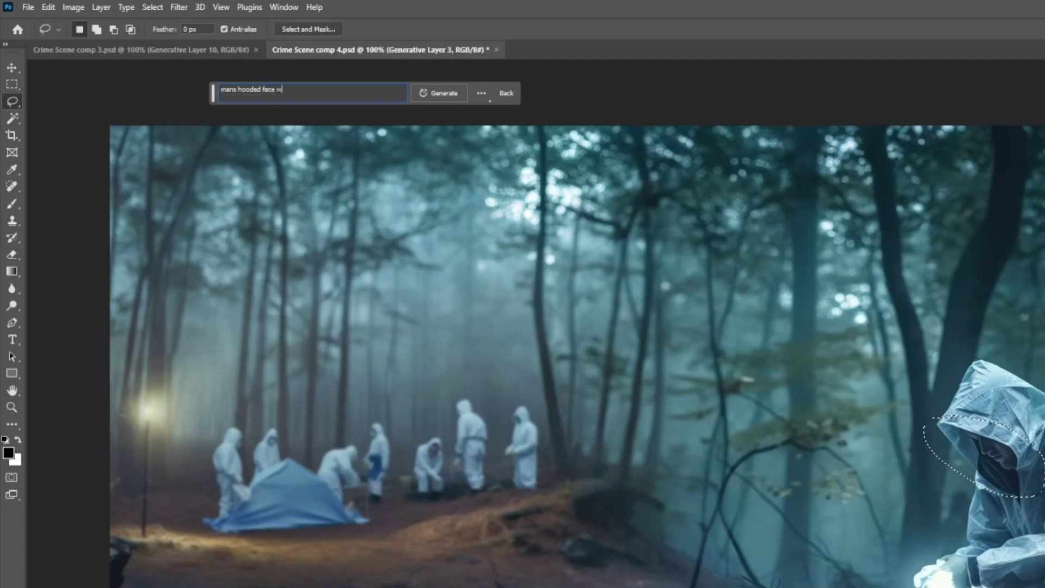
pyautogui.write('earing a sur')
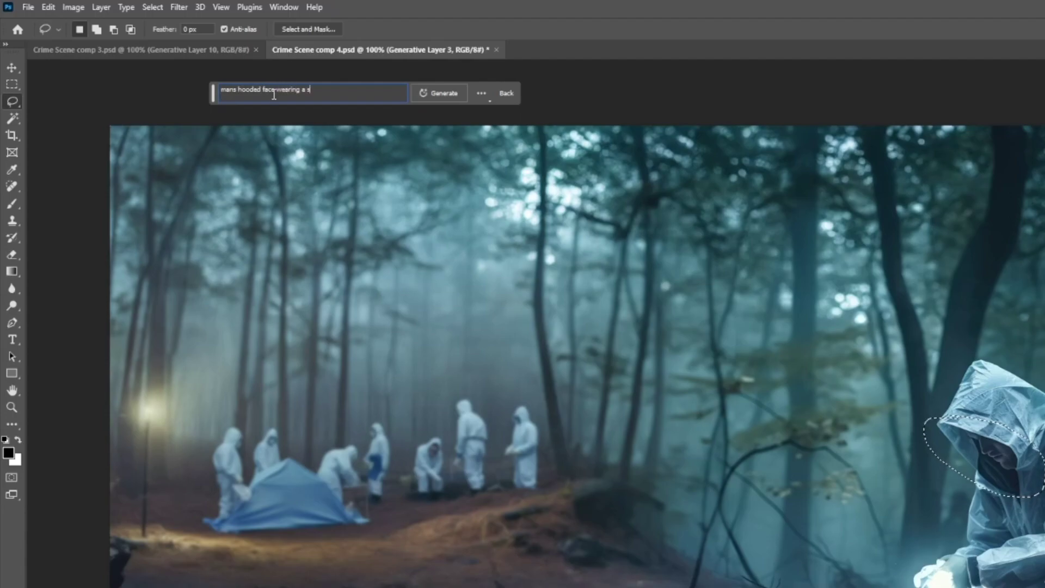
pyautogui.write('gical mask')
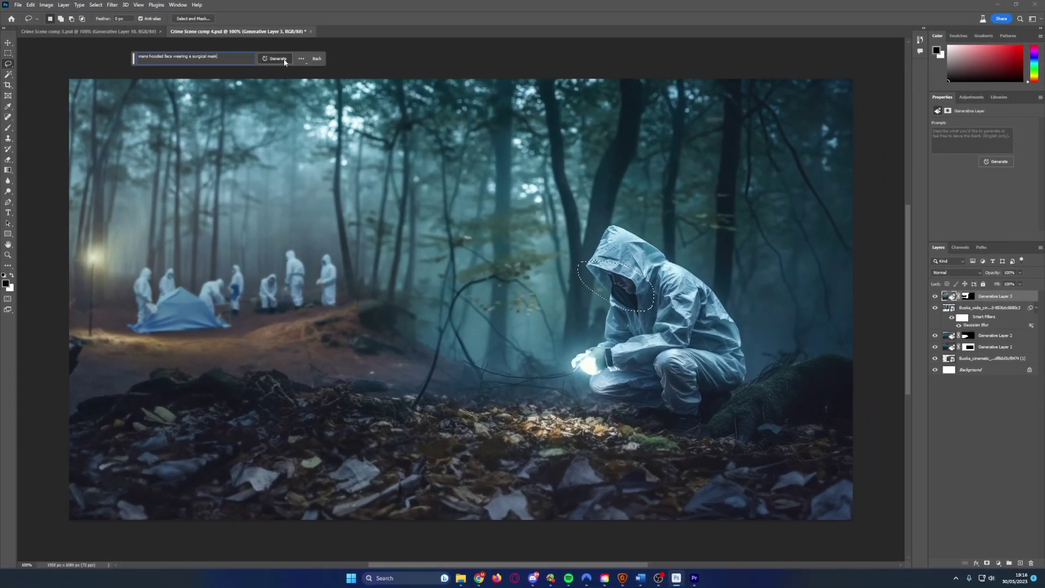
pyautogui.click(284, 60)
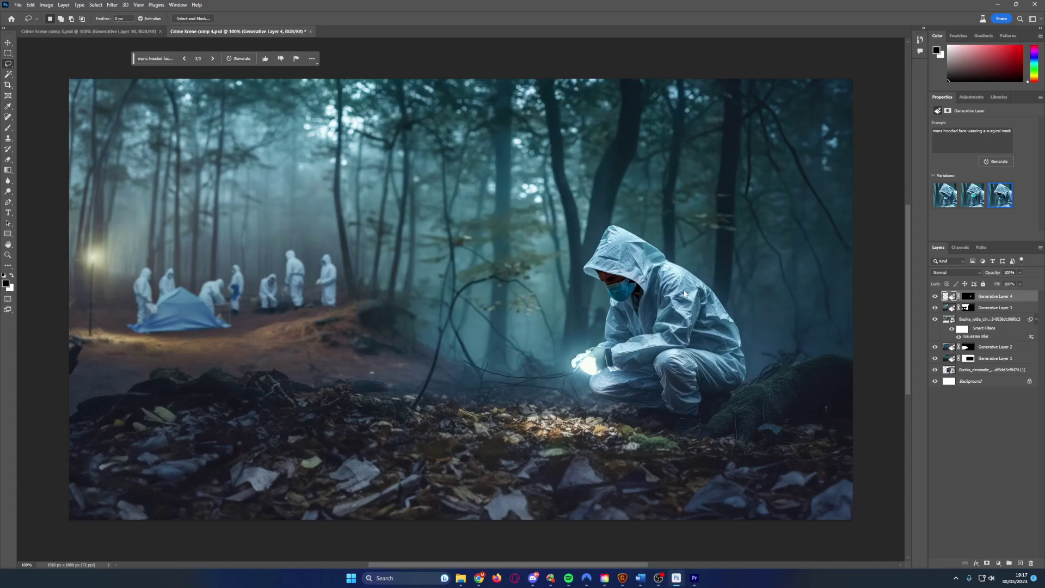
pyautogui.click(154, 59)
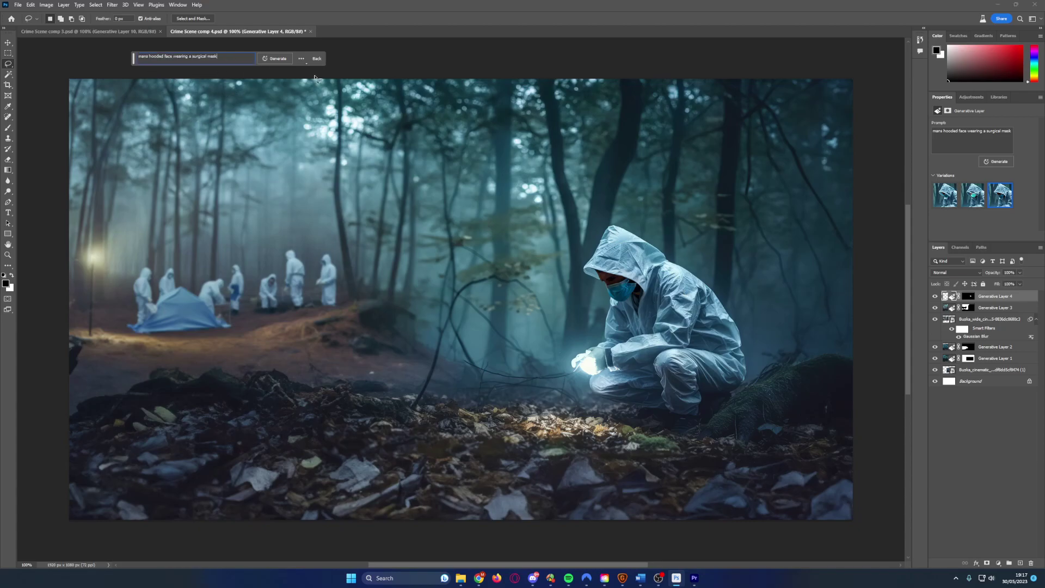
pyautogui.click(277, 58)
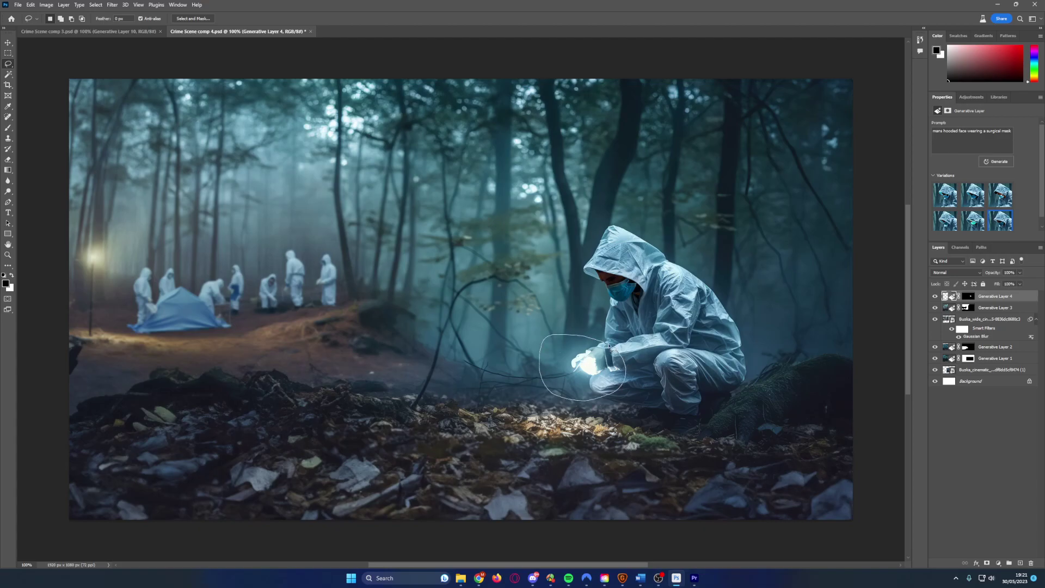
# Step: Lasso the glowing hands and fill them using Generative Fill with the prompt "mans hands wearing blue plastic gloves holding a small torch"
pyautogui.moveTo(579, 338); pyautogui.dragTo(581, 336)
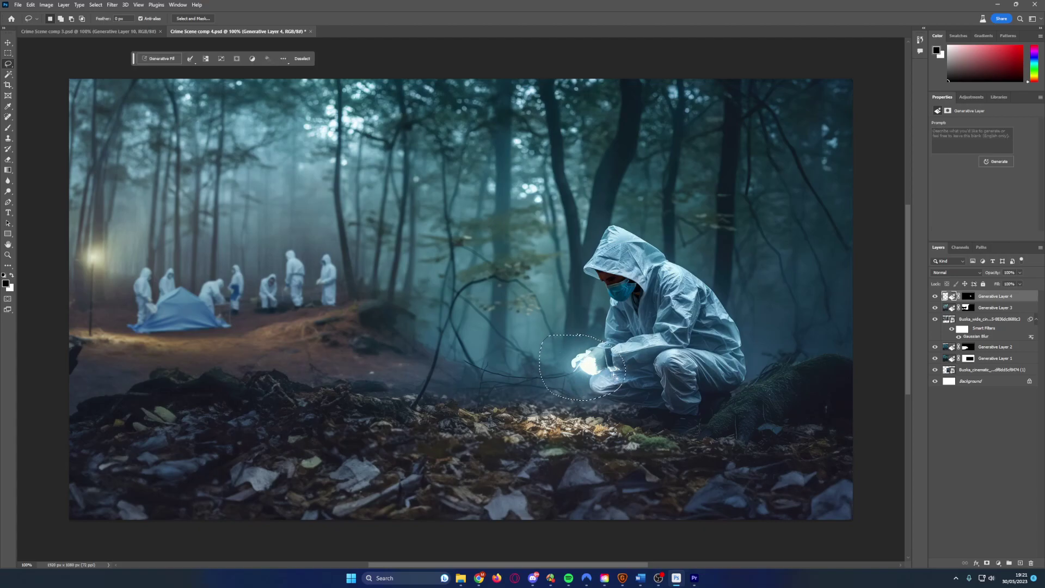
pyautogui.click(161, 59)
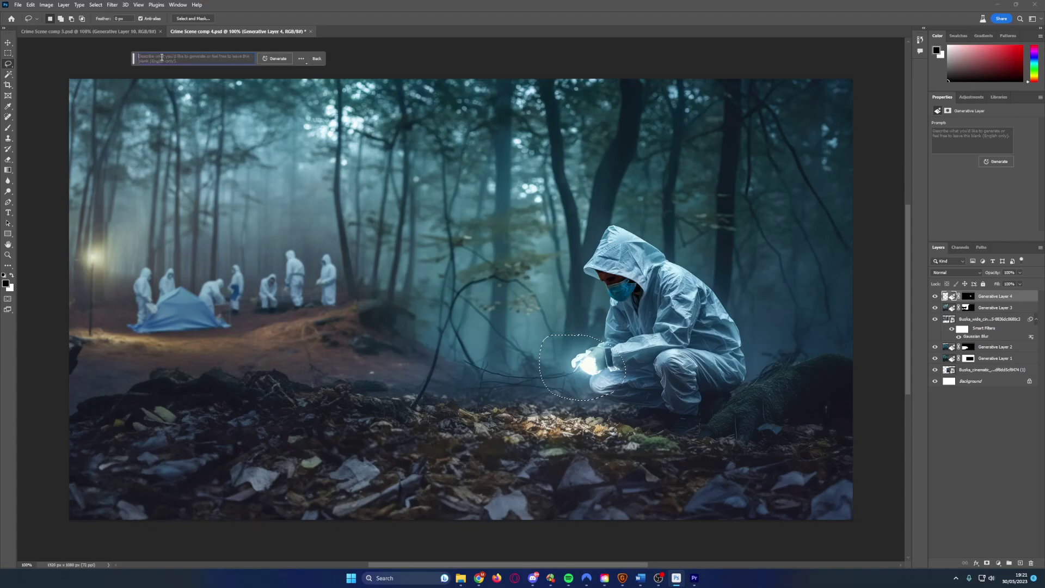
pyautogui.write('man')
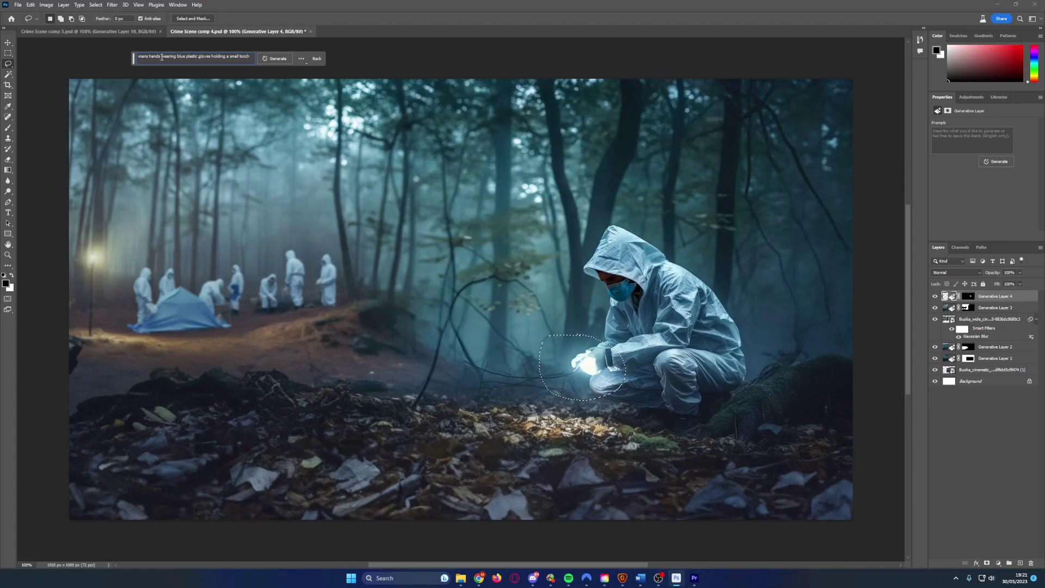
pyautogui.click(277, 58)
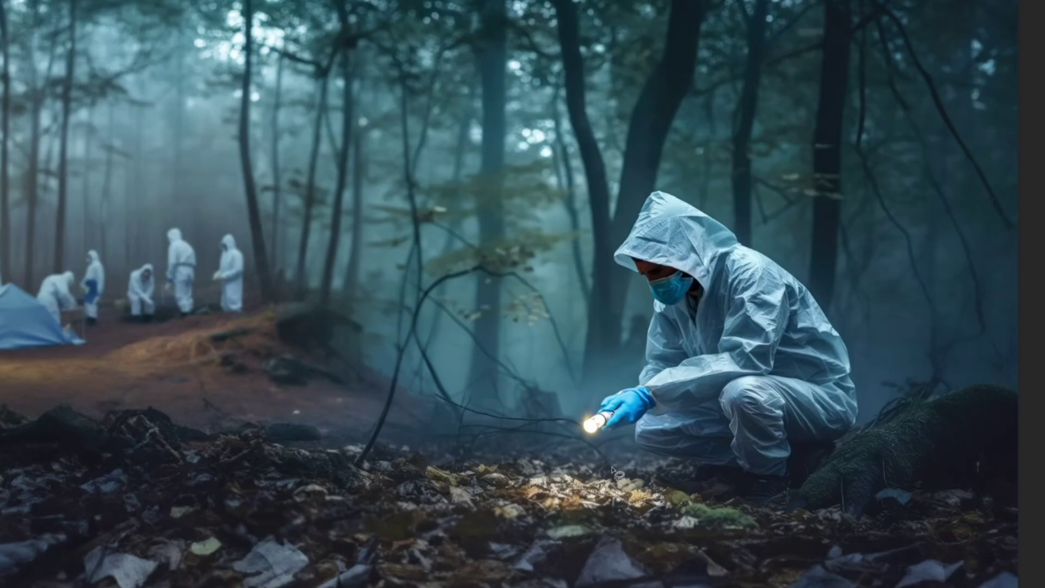
# Step: Lasso the lit leaves below the torch and run Generative Fill for "a womens high heeled red shoe dusk lit by torch" light
pyautogui.moveTo(573, 469)
pyautogui.mouseDown()
pyautogui.moveTo(502, 471)
pyautogui.moveTo(501, 484)
pyautogui.moveTo(512, 499)
pyautogui.moveTo(605, 507)
pyautogui.mouseUp()
pyautogui.moveTo(606, 482); pyautogui.dragTo(560, 471)
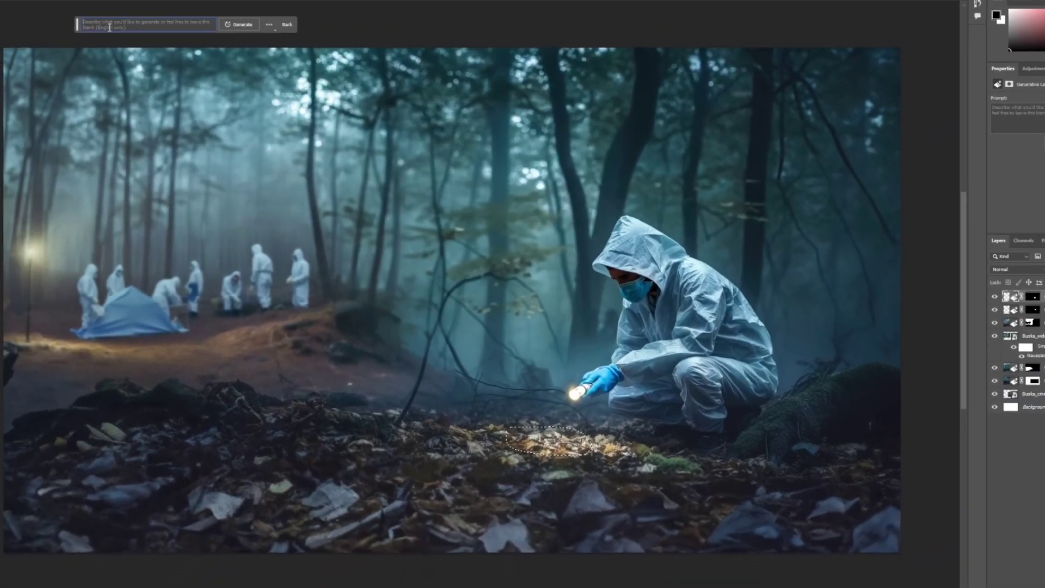
pyautogui.write('a vic')
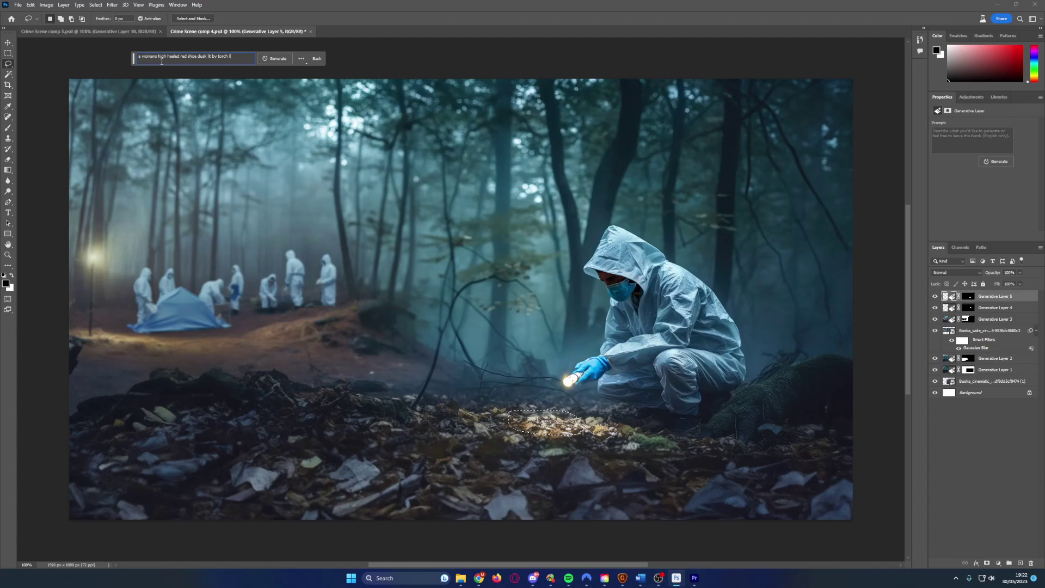
pyautogui.click(282, 59)
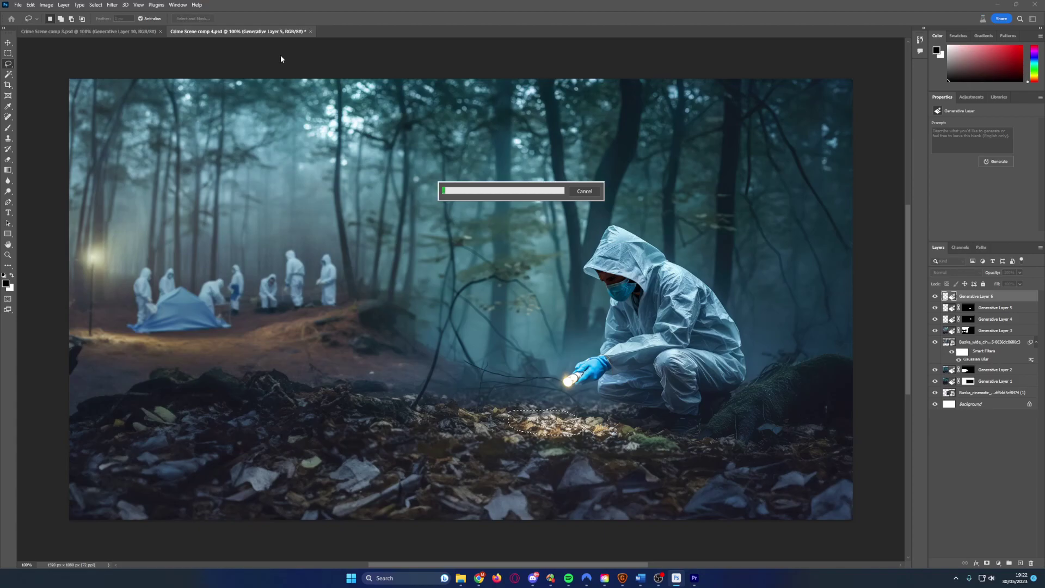